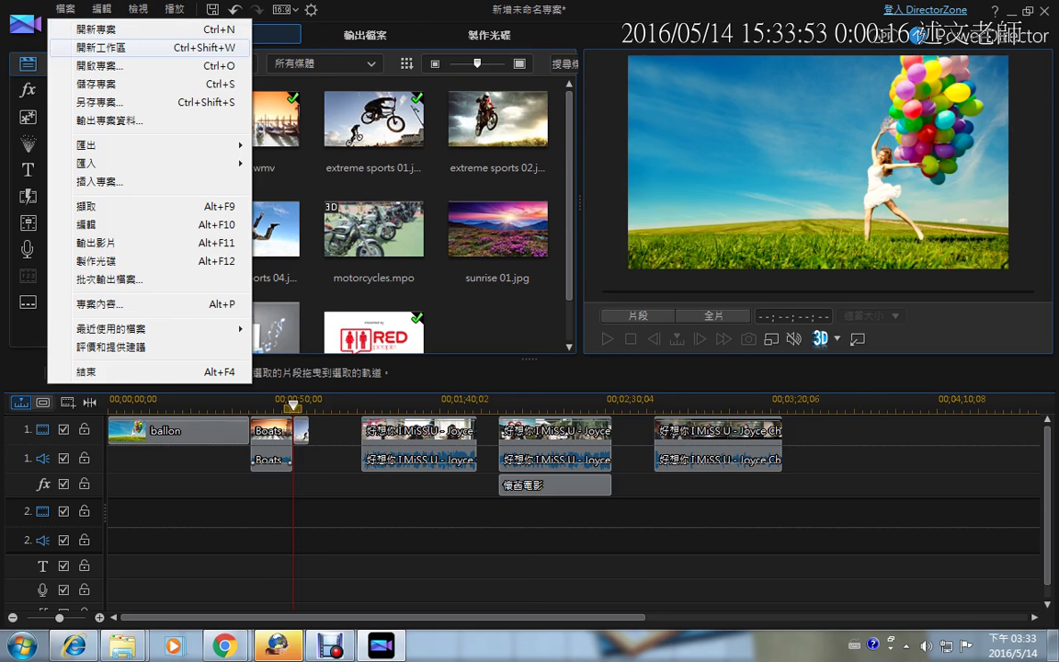
Step: Open a new workspace (開新工作區) without saving the changes to the current project
key(Return)
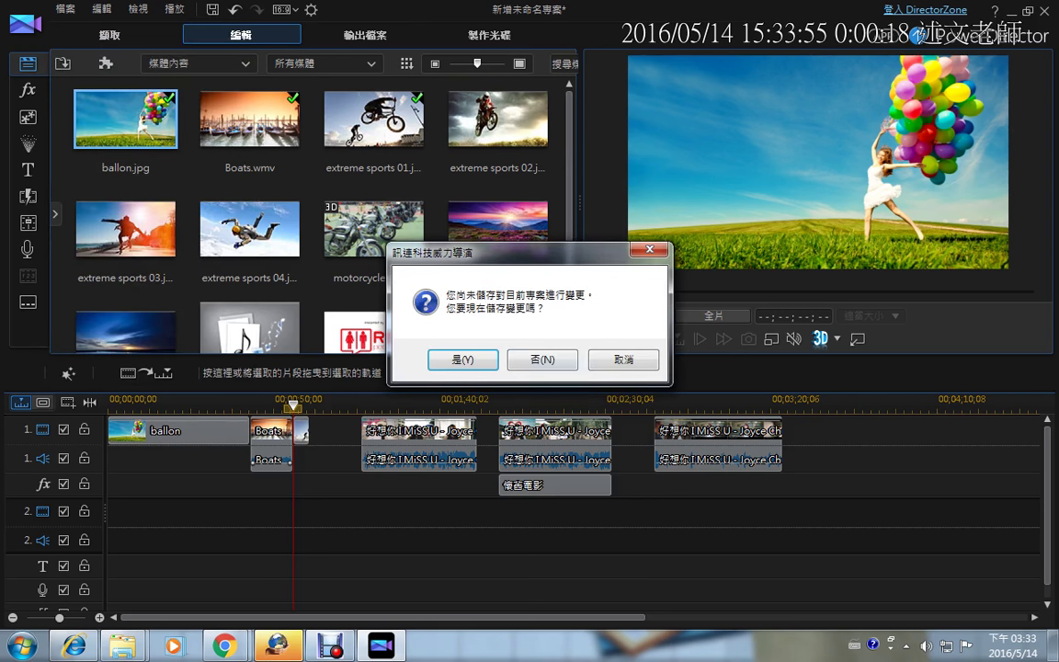
click(542, 359)
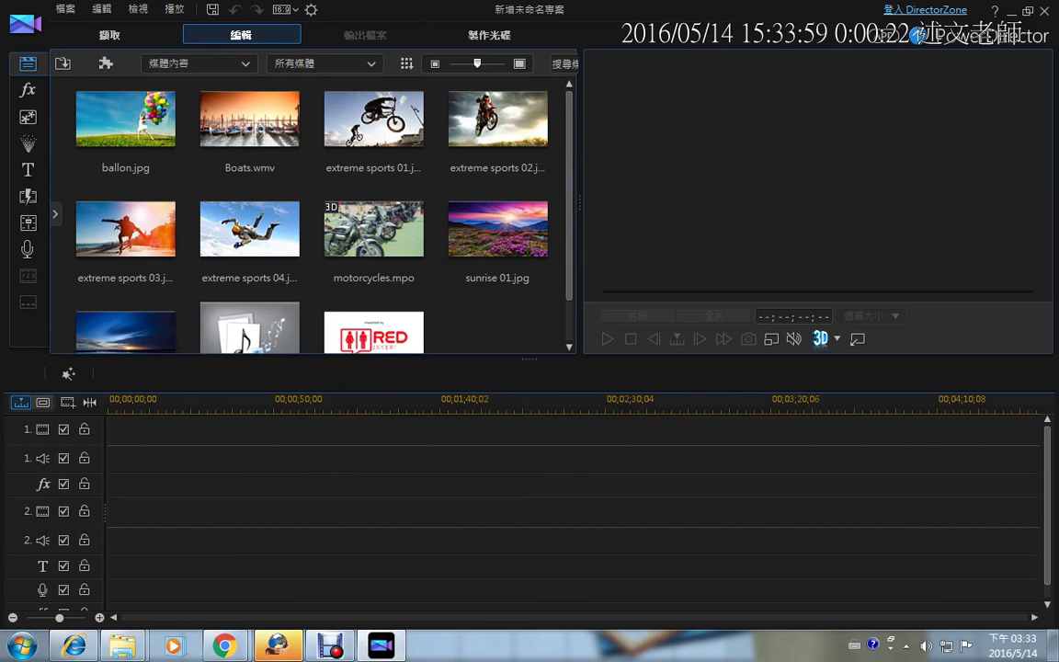
Step: Import the video file VID_20160514_151620 from the desktop into the media library
click(62, 64)
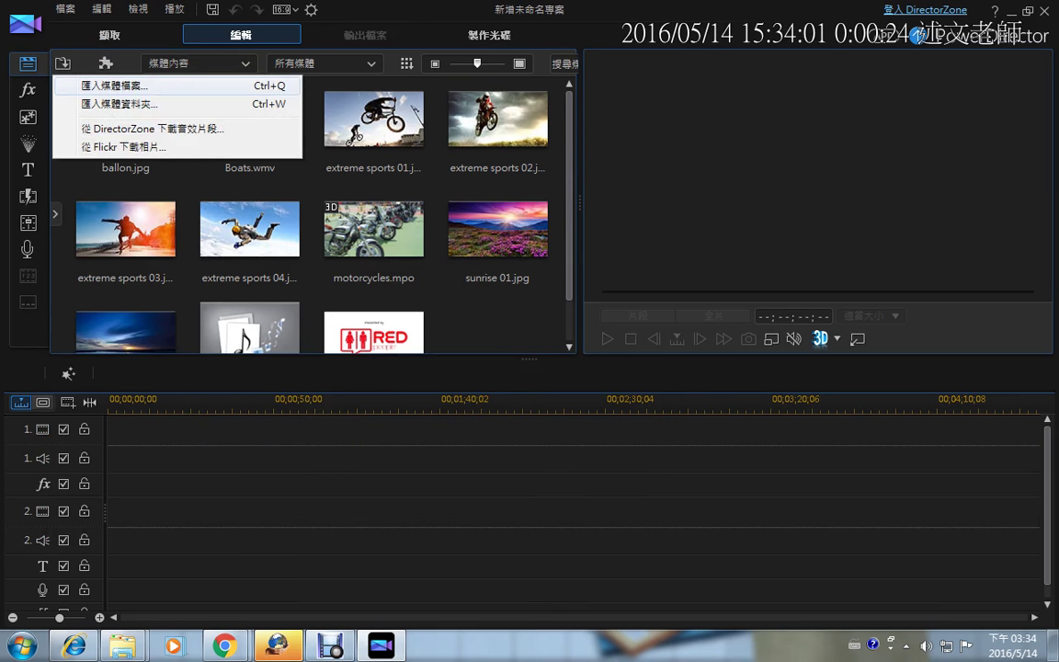
click(112, 87)
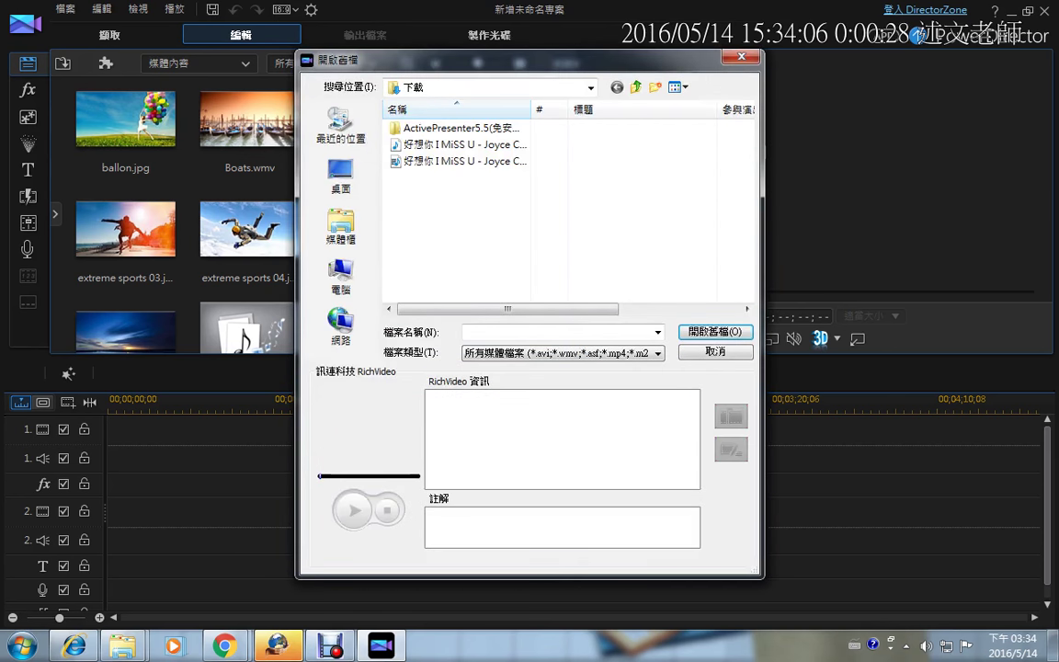
click(340, 175)
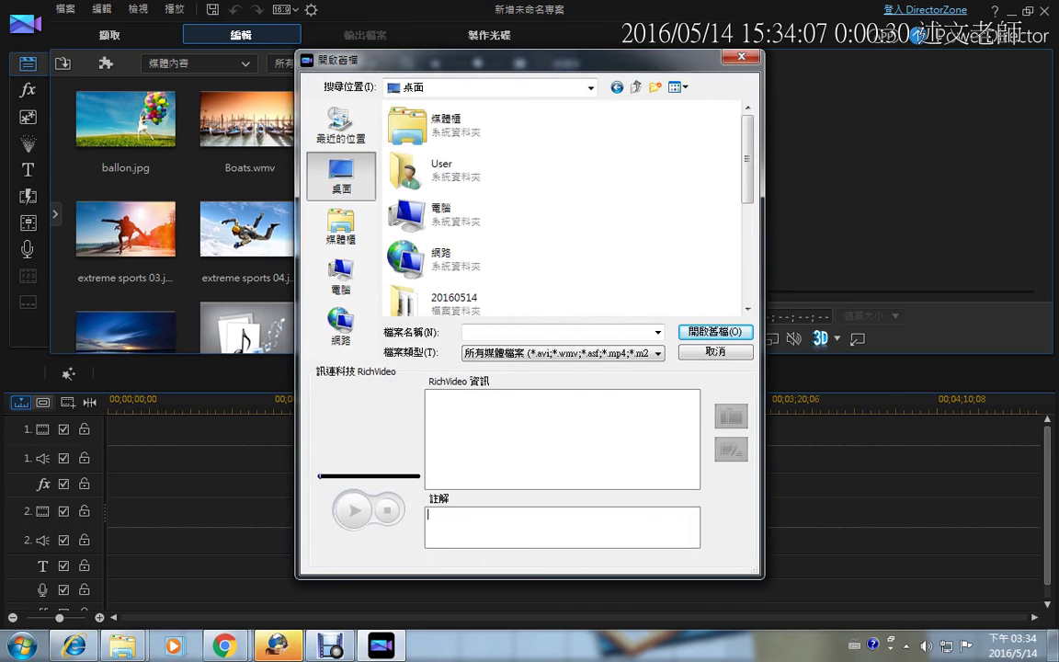
scroll(460, 165, down, 5)
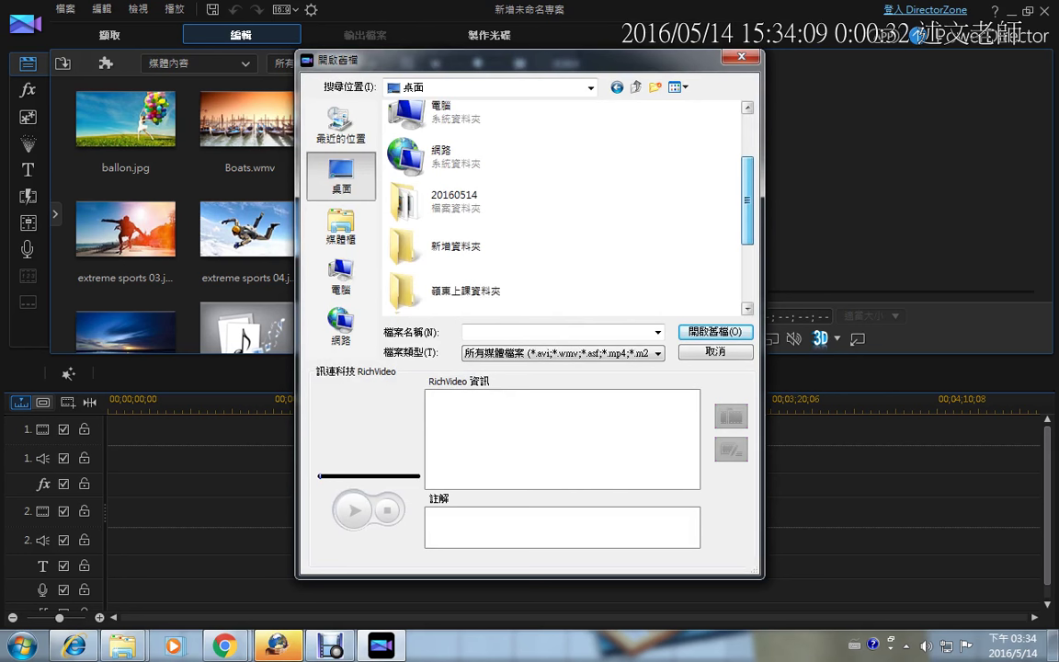
click(497, 250)
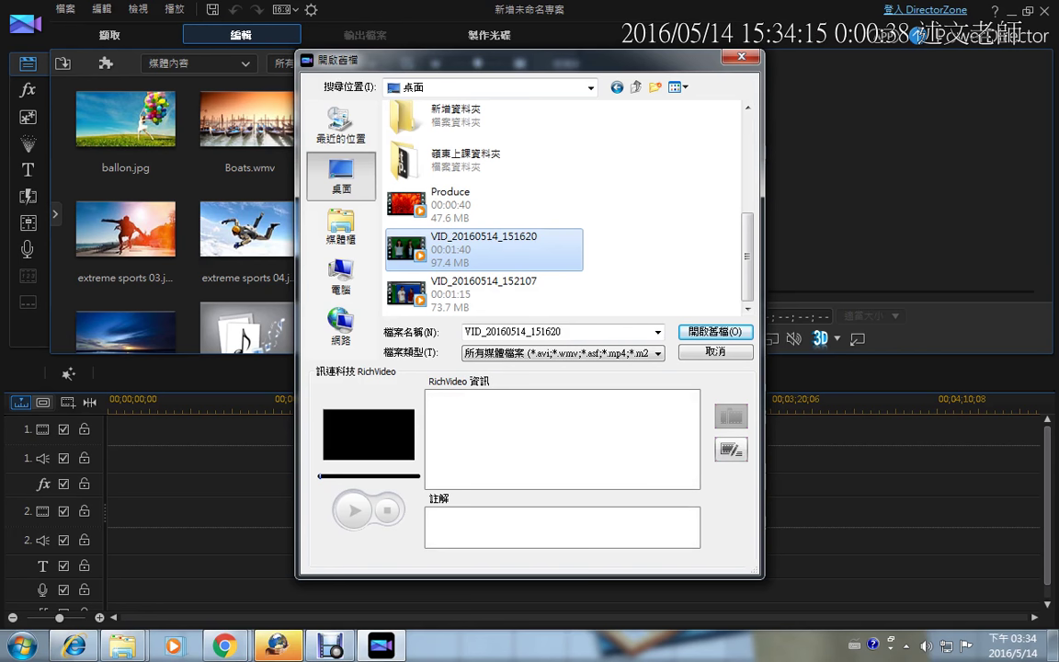
key(Return)
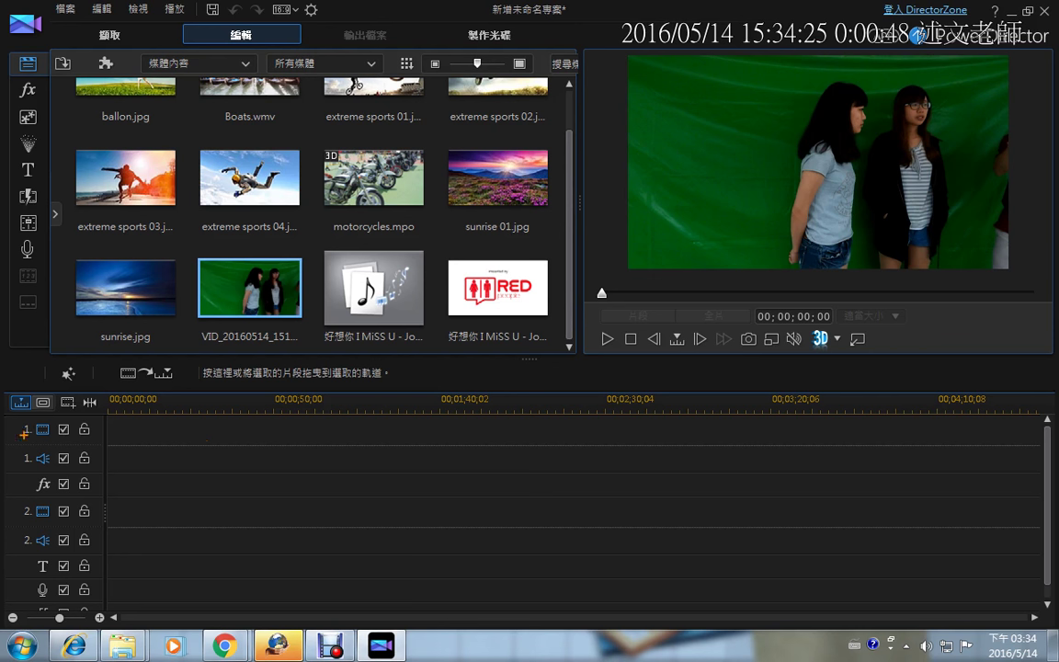
drag(22, 415, 5, 449)
drag(9, 499, 218, 490)
mouse_move(44, 504)
mouse_down()
mouse_move(34, 565)
mouse_move(66, 549)
mouse_up()
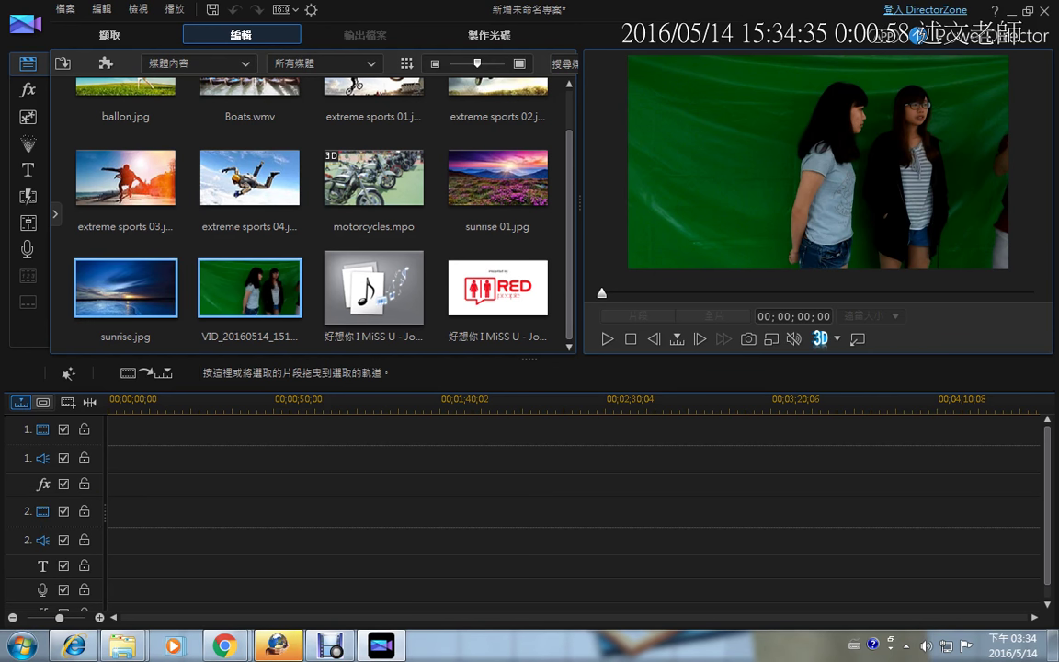
Step: Place sunrise.jpg at the start of video track 1, extended to about 00;02;22;27, and move the playhead to 00;00;04;22
drag(125, 287, 581, 432)
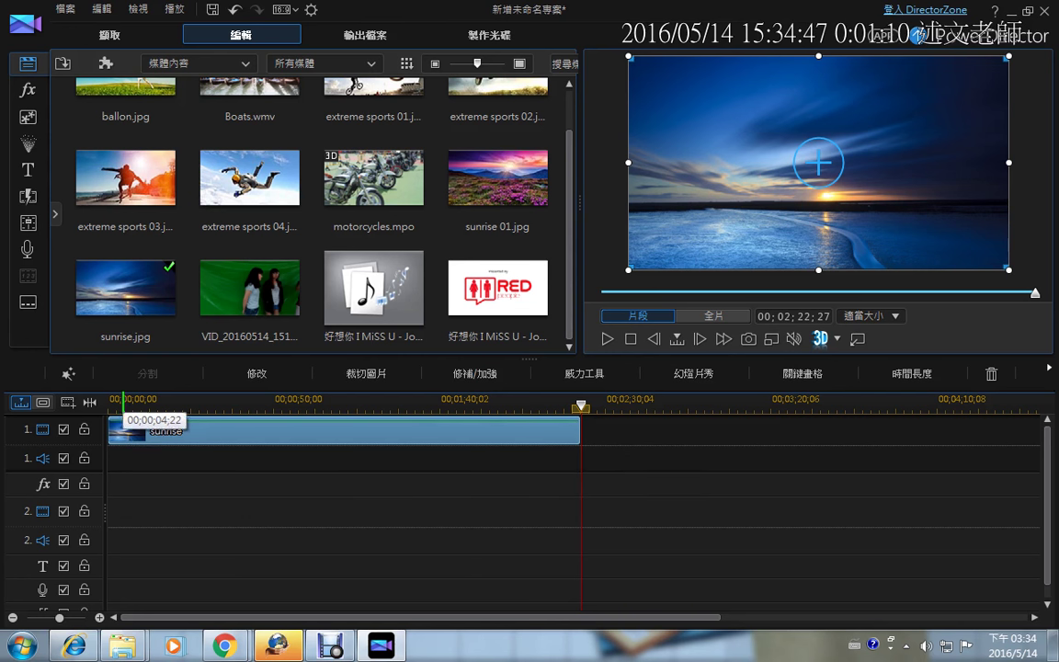
click(124, 402)
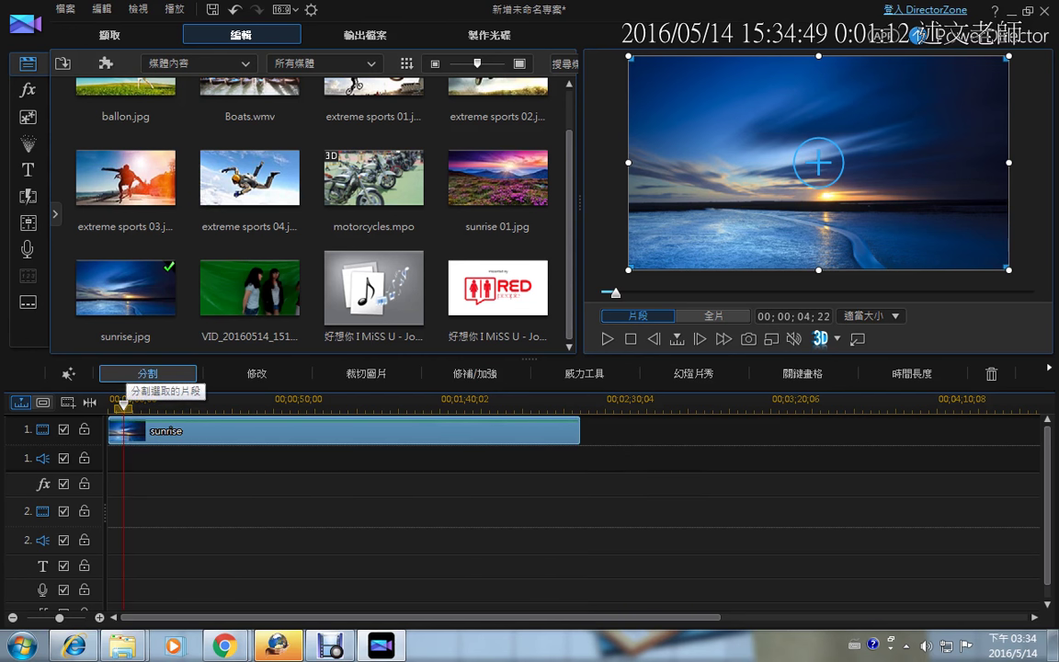
Step: Place the VID_20160514_151620 clip at the start of video track 2, accepting the frame-rate conflict
click(250, 288)
drag(249, 288, 112, 519)
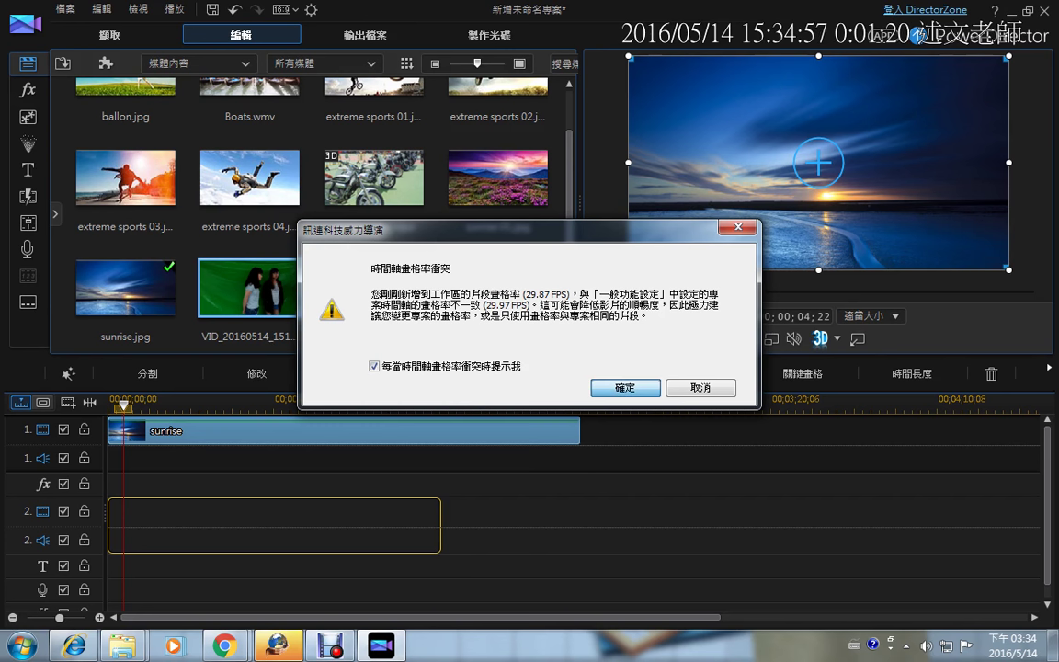
key(Return)
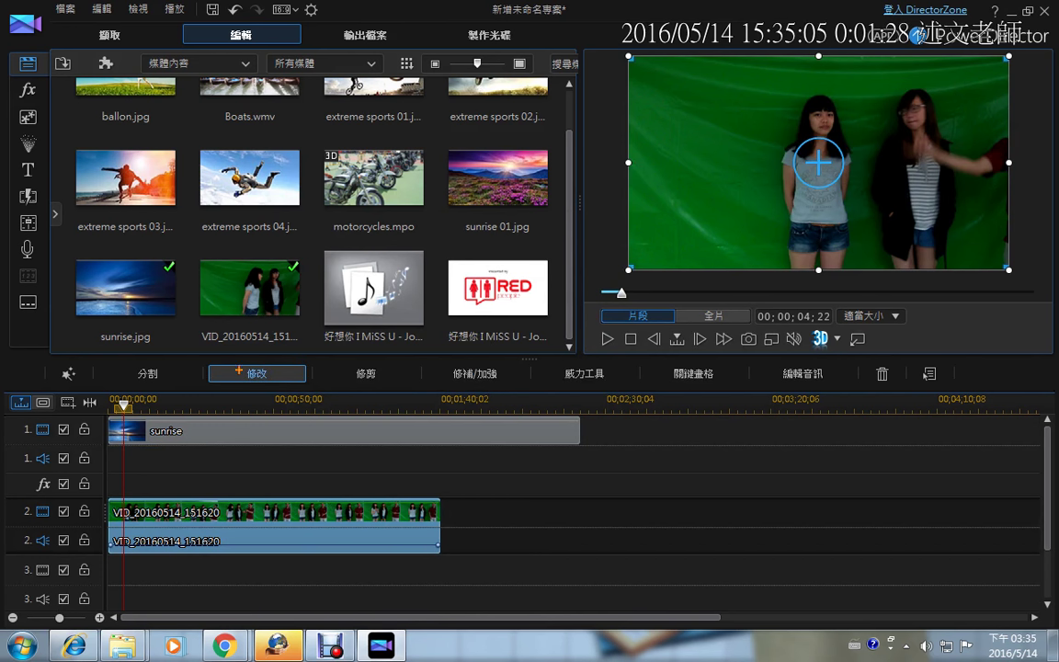
drag(220, 354, 295, 389)
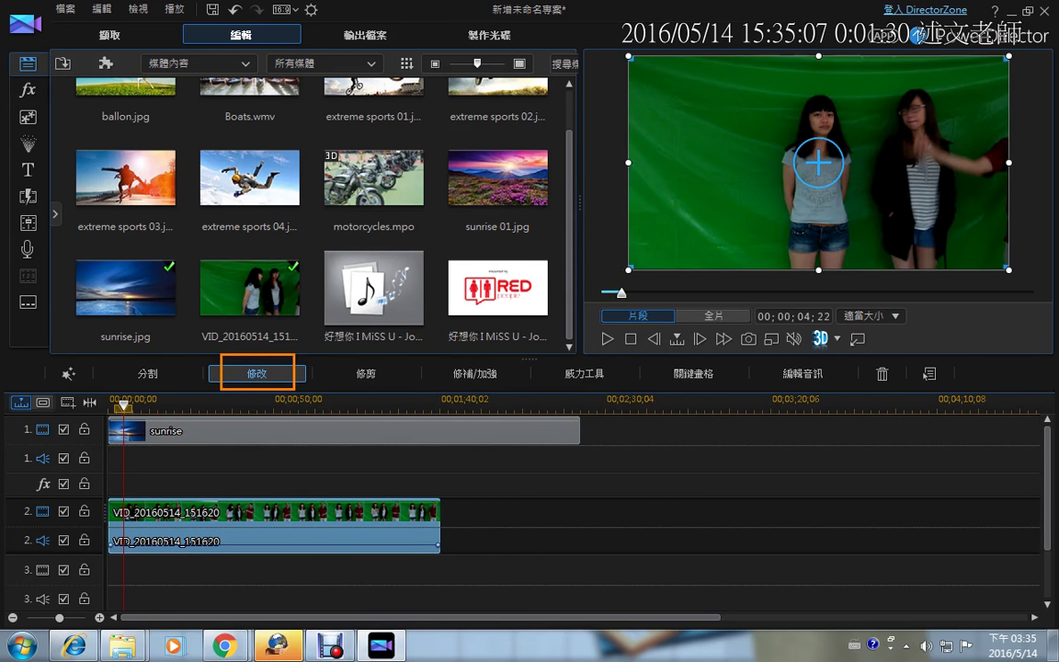
key(Escape)
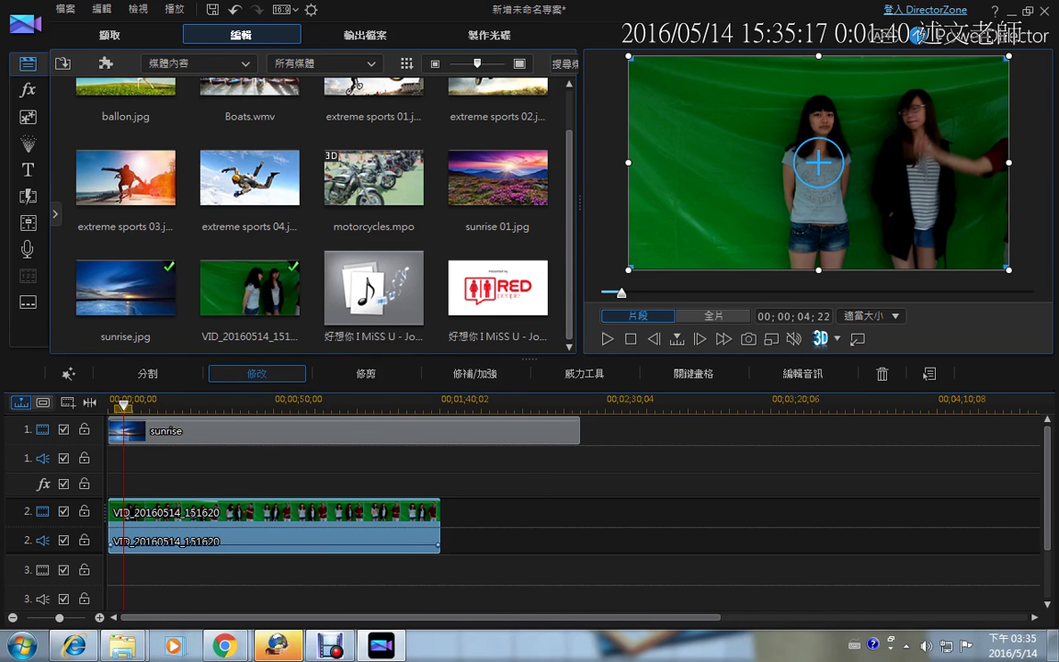
Step: Open the track 2 clip for modification, enable 色度去背 (chroma key) and sample the green backdrop as the key colour
click(257, 375)
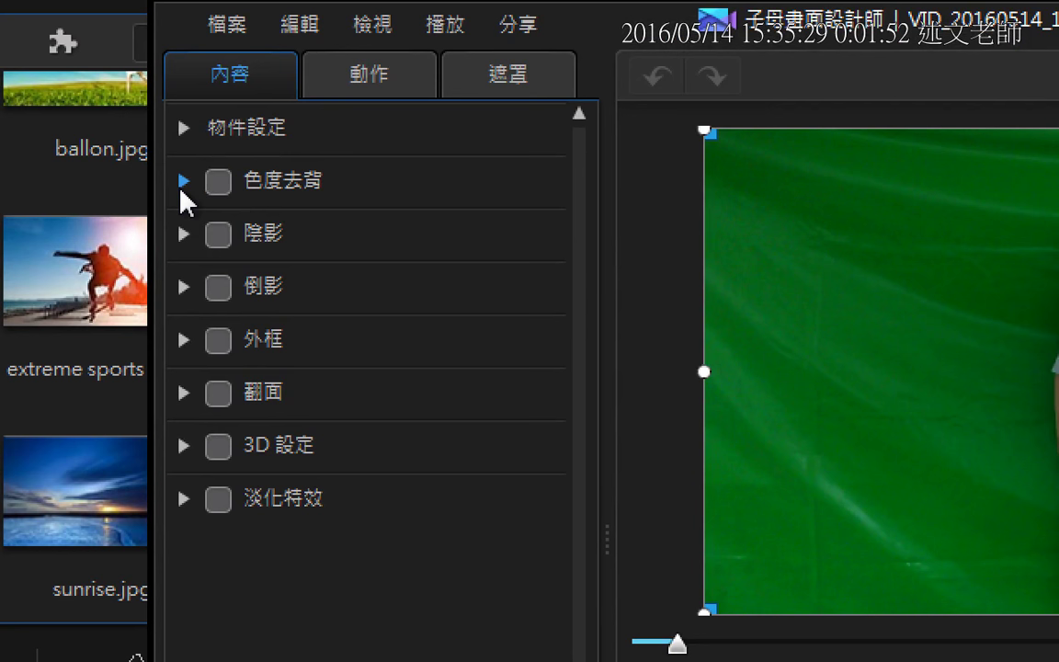
click(183, 183)
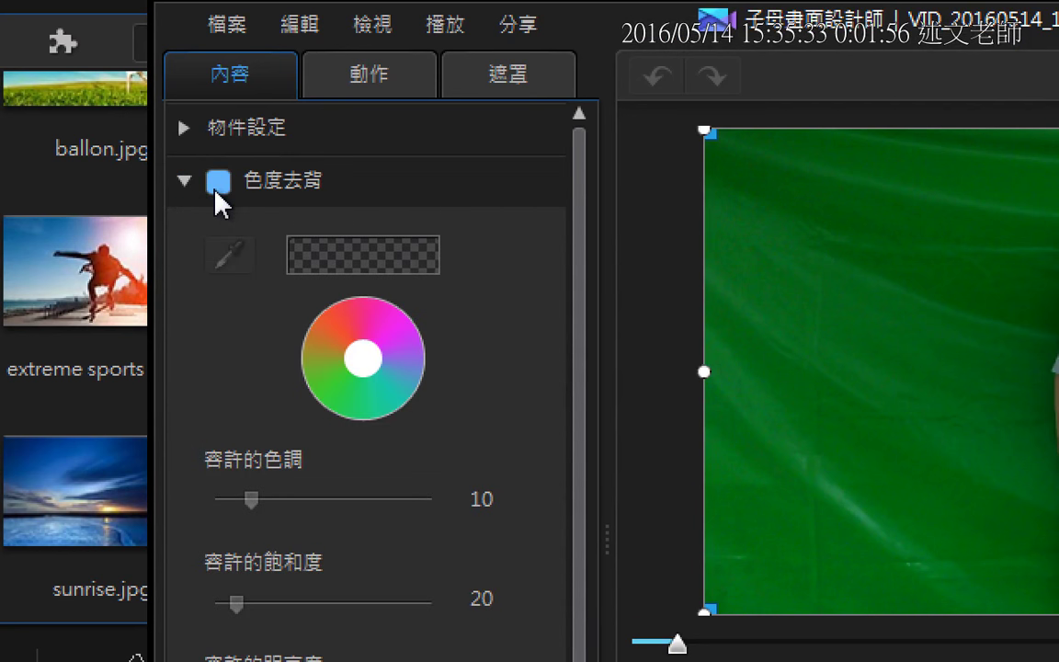
click(215, 192)
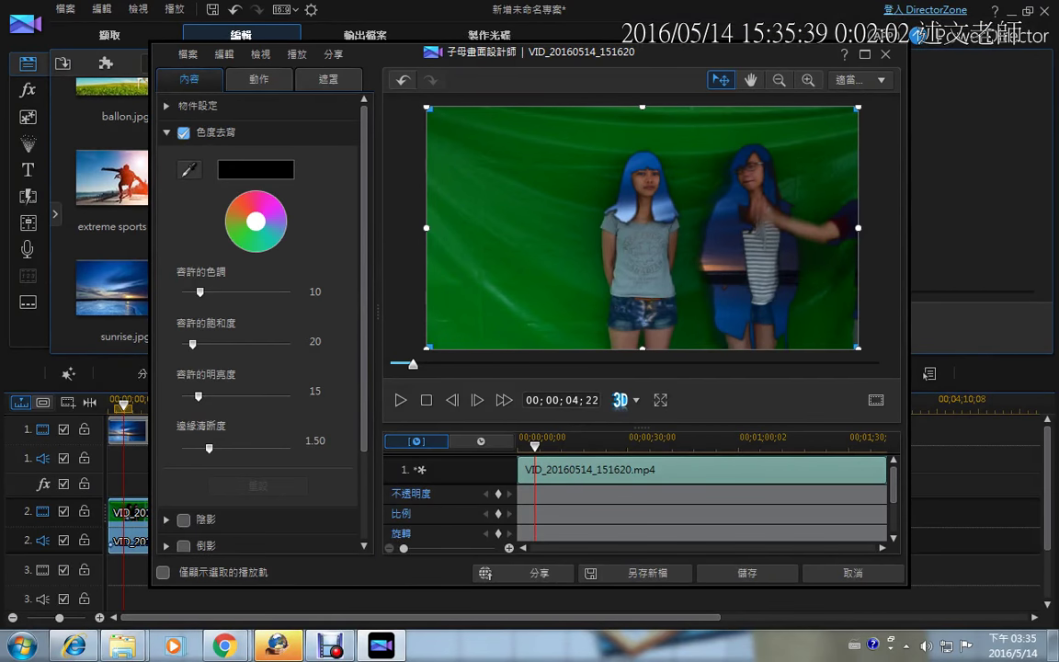
click(189, 170)
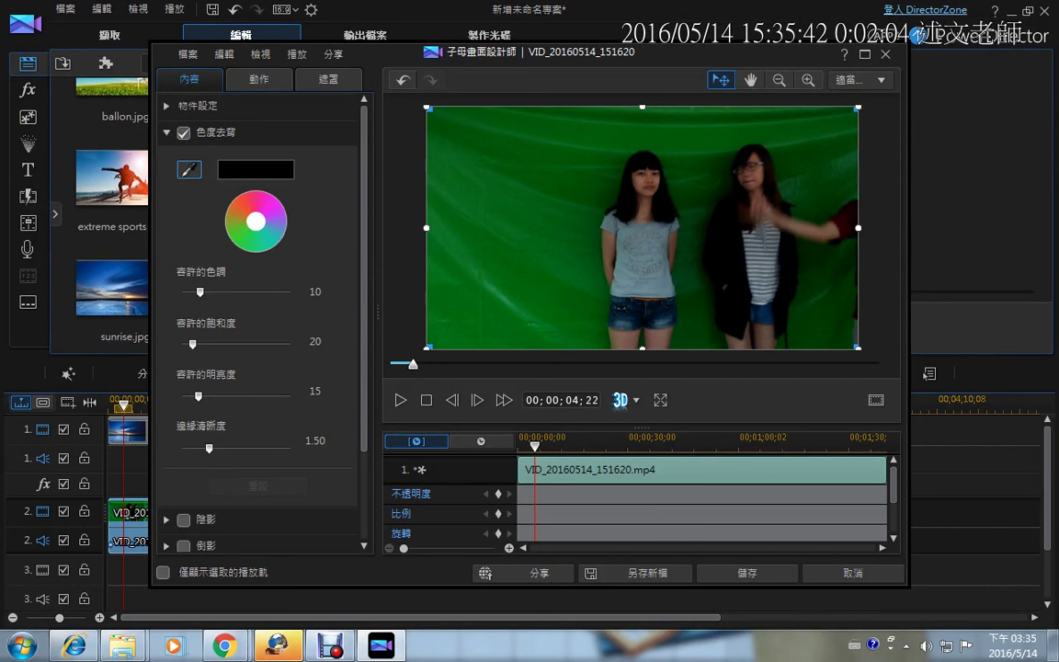
click(552, 138)
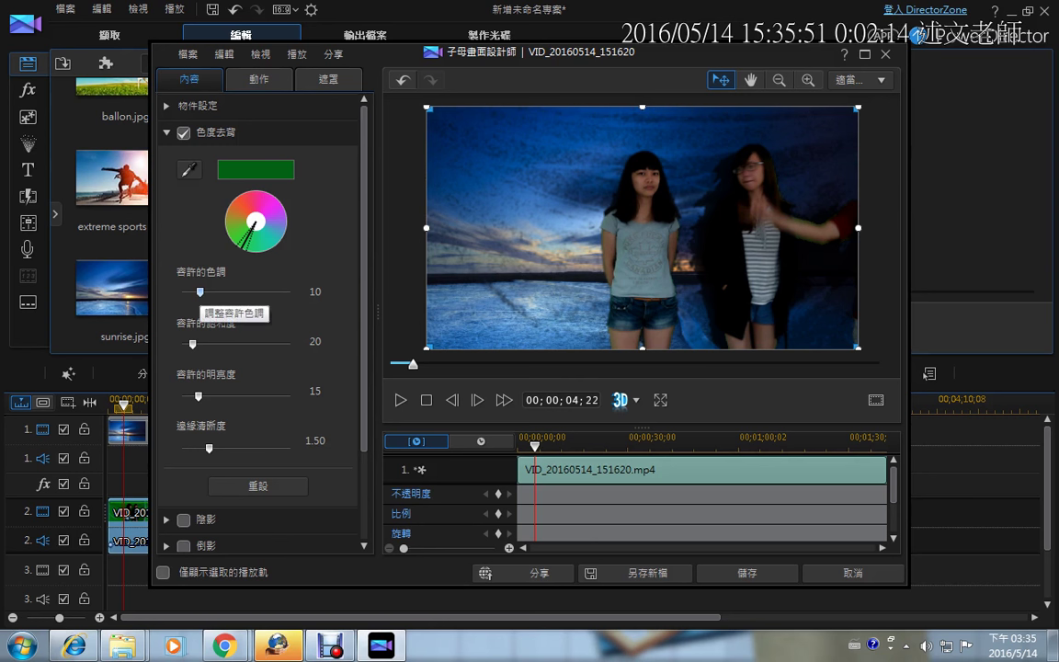
mouse_move(158, 264)
mouse_down()
mouse_move(170, 459)
mouse_move(160, 453)
mouse_move(192, 440)
mouse_up()
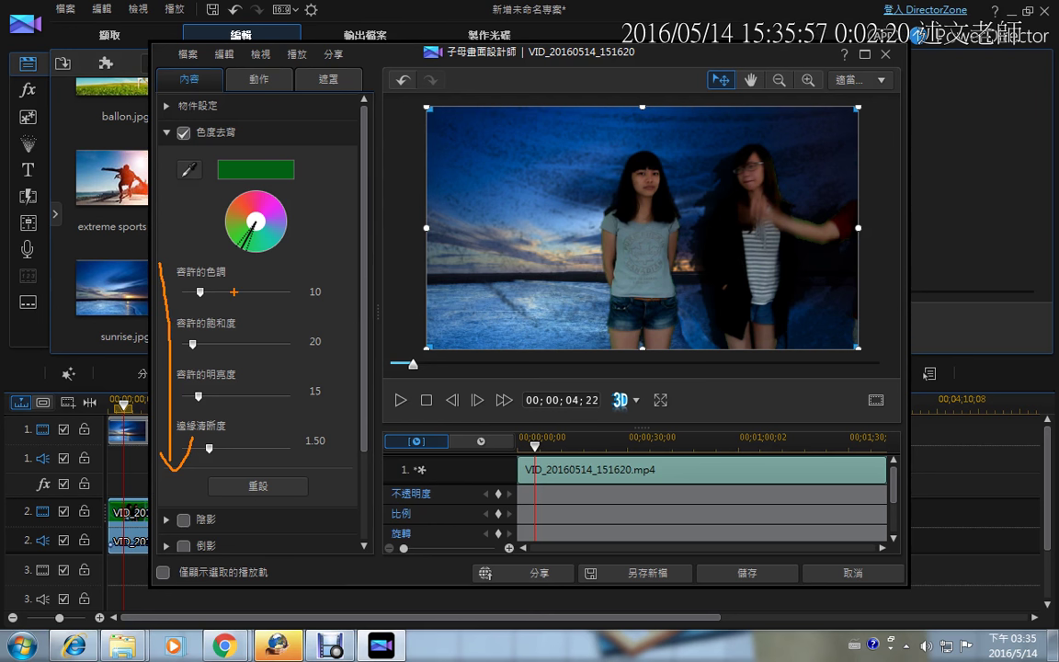
key(Escape)
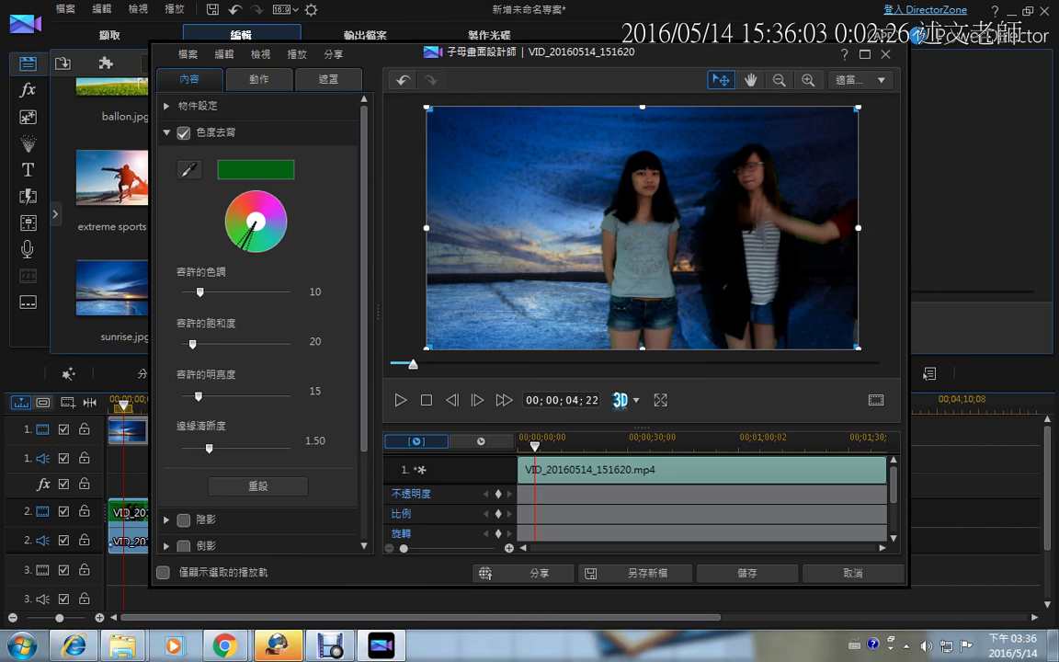
Step: Set the chroma key's hue tolerance to 39 and saturation tolerance to 121, and preview the clip at 00;00;18;05
drag(199, 292, 252, 292)
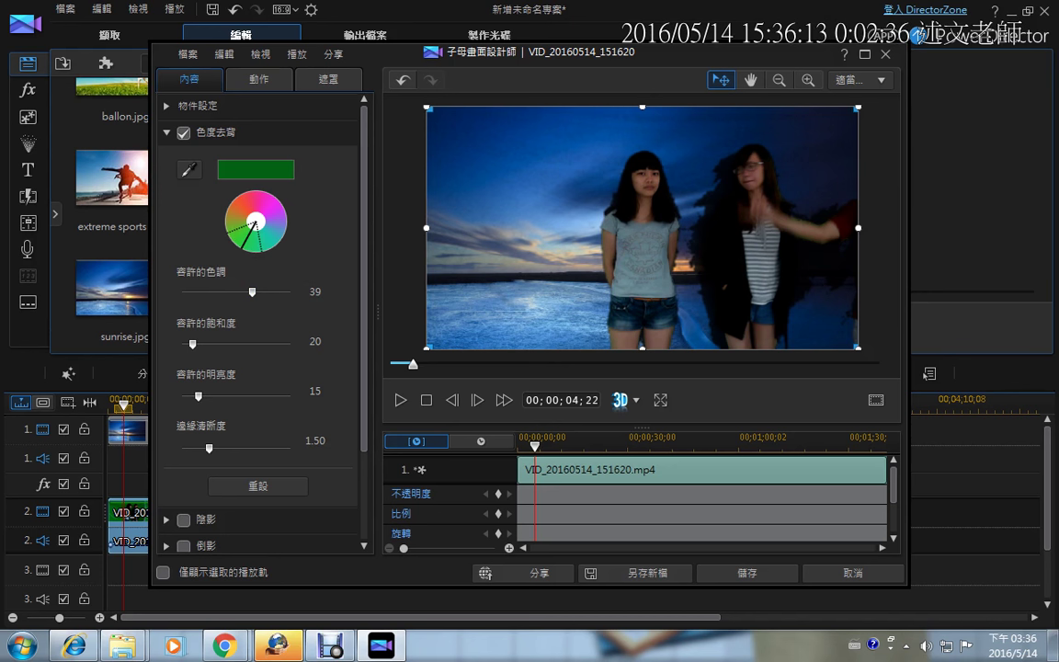
drag(192, 344, 246, 343)
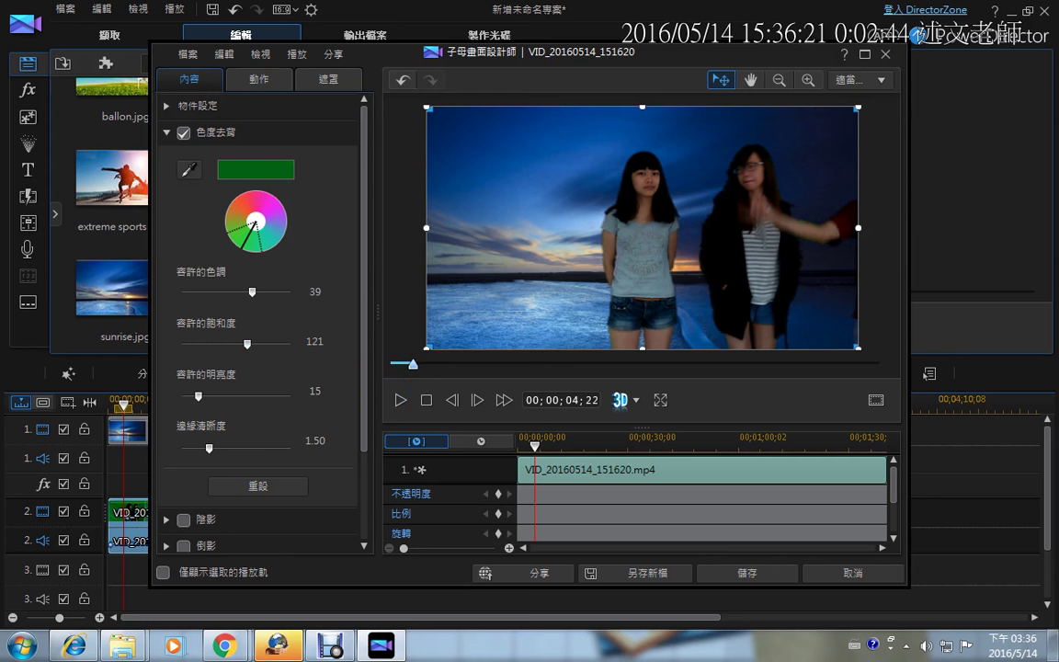
drag(412, 364, 478, 364)
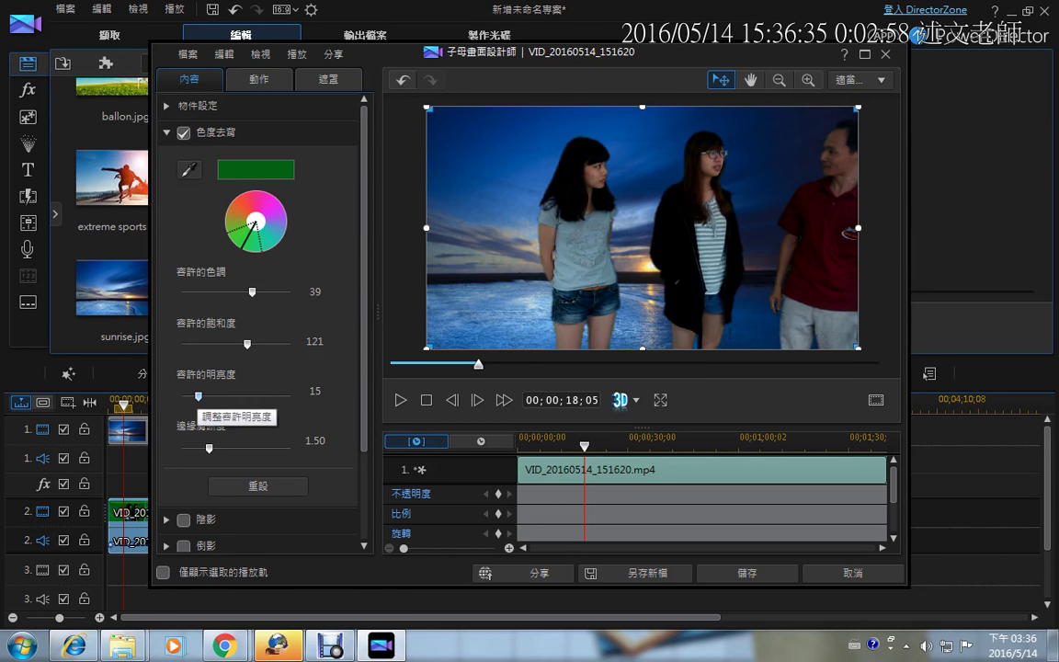
mouse_move(198, 396)
mouse_down()
mouse_move(214, 396)
mouse_move(197, 396)
mouse_up()
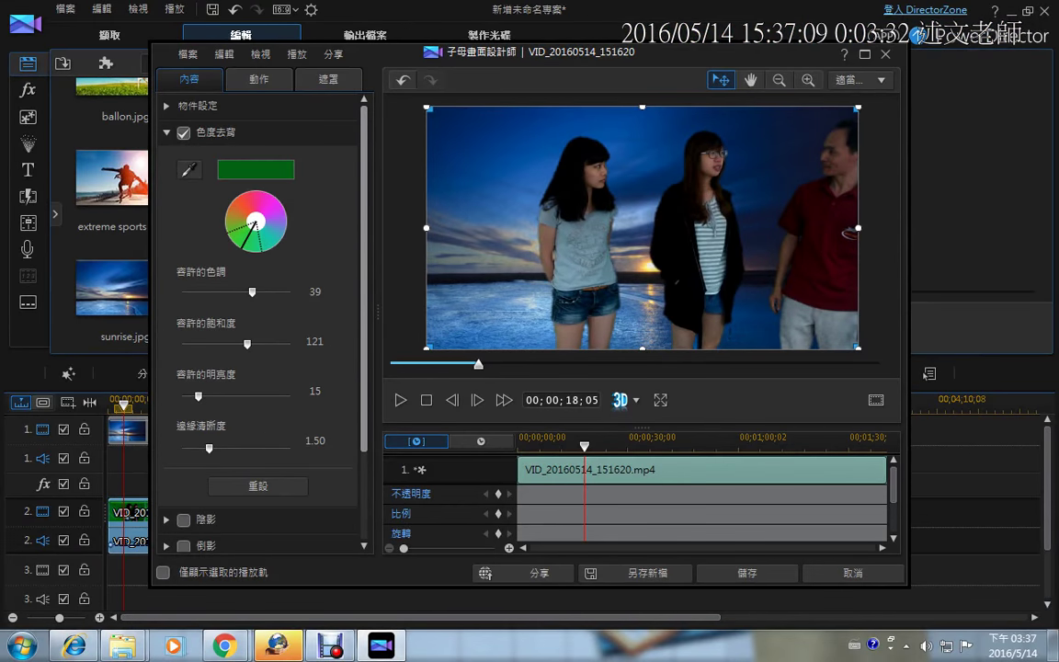
Step: Try a shadow (陰影) with distance 19, blur 6, 47% transparency and a lower-right direction on the clip, and switch it off again
scroll(258, 367, down, 2)
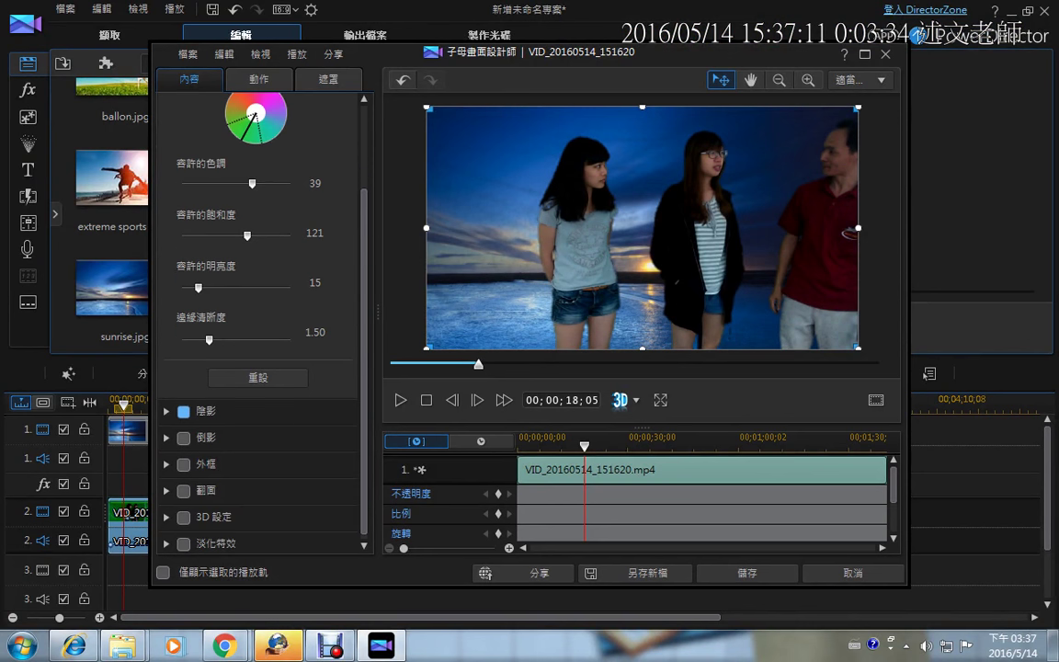
click(183, 411)
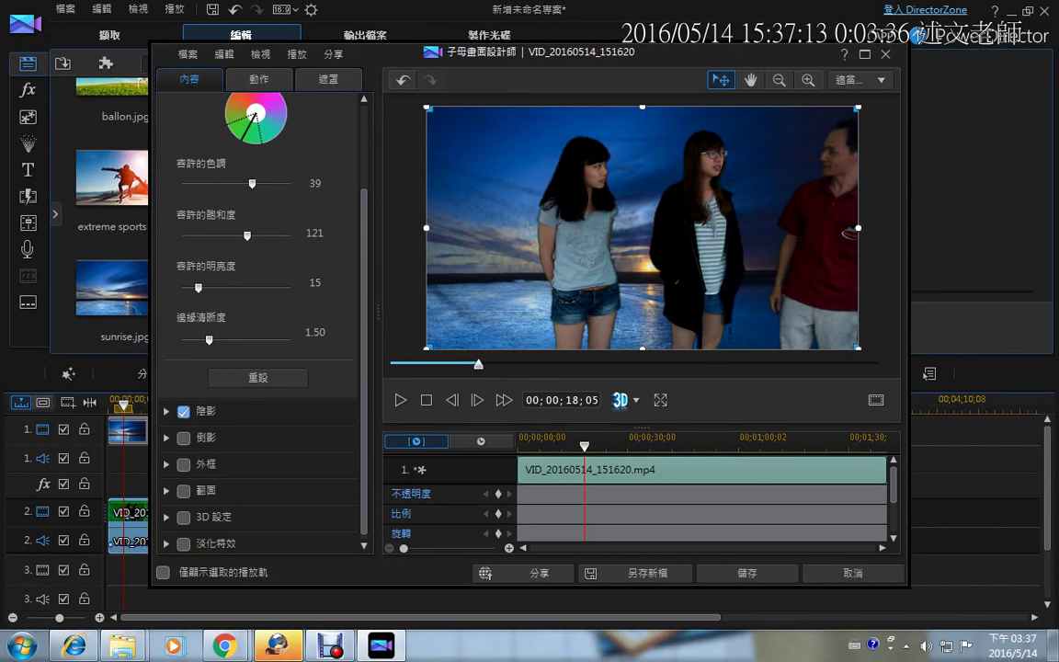
click(166, 411)
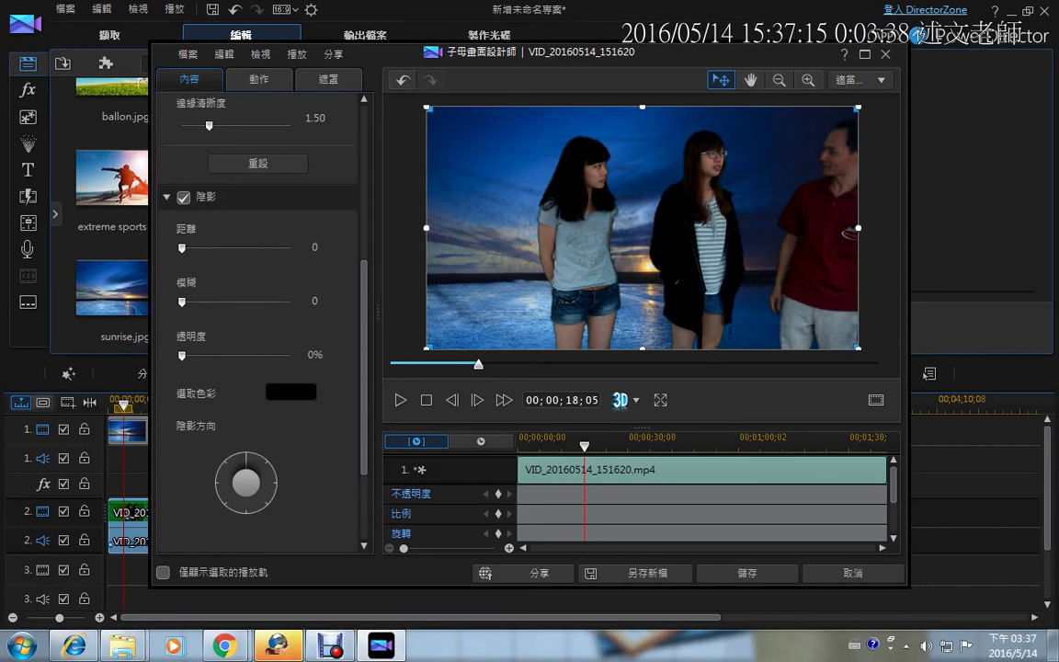
drag(181, 248, 203, 248)
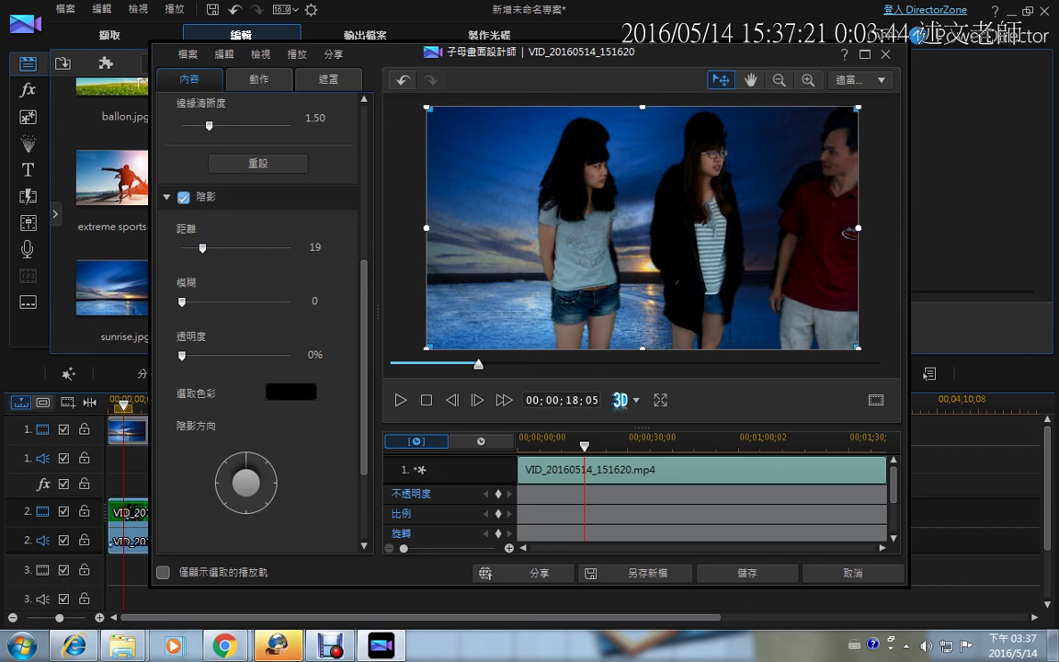
click(265, 502)
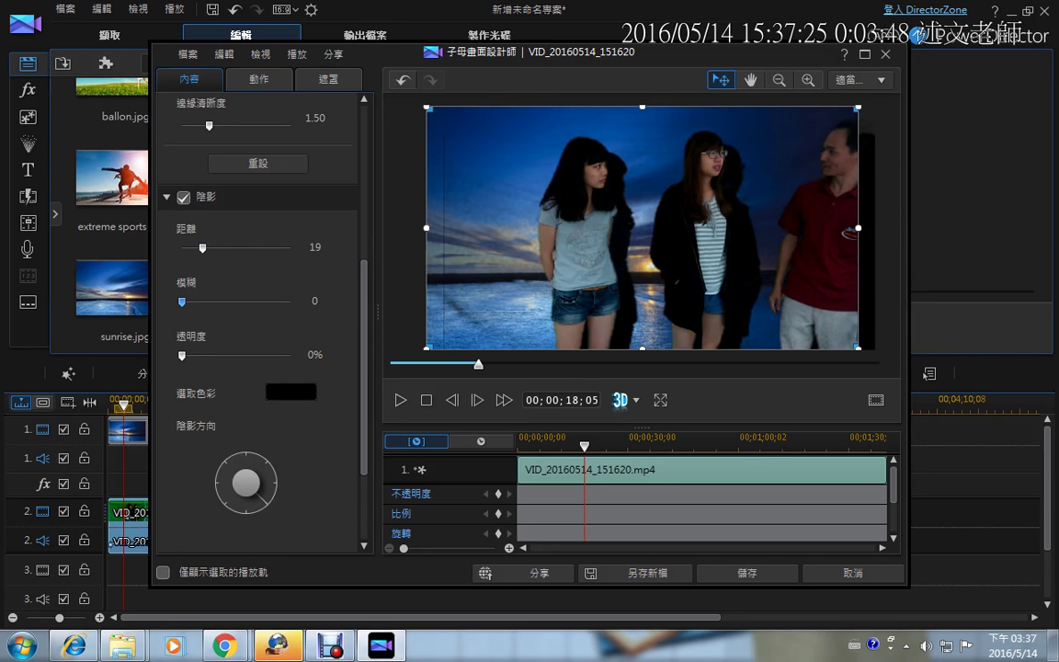
drag(182, 303, 247, 303)
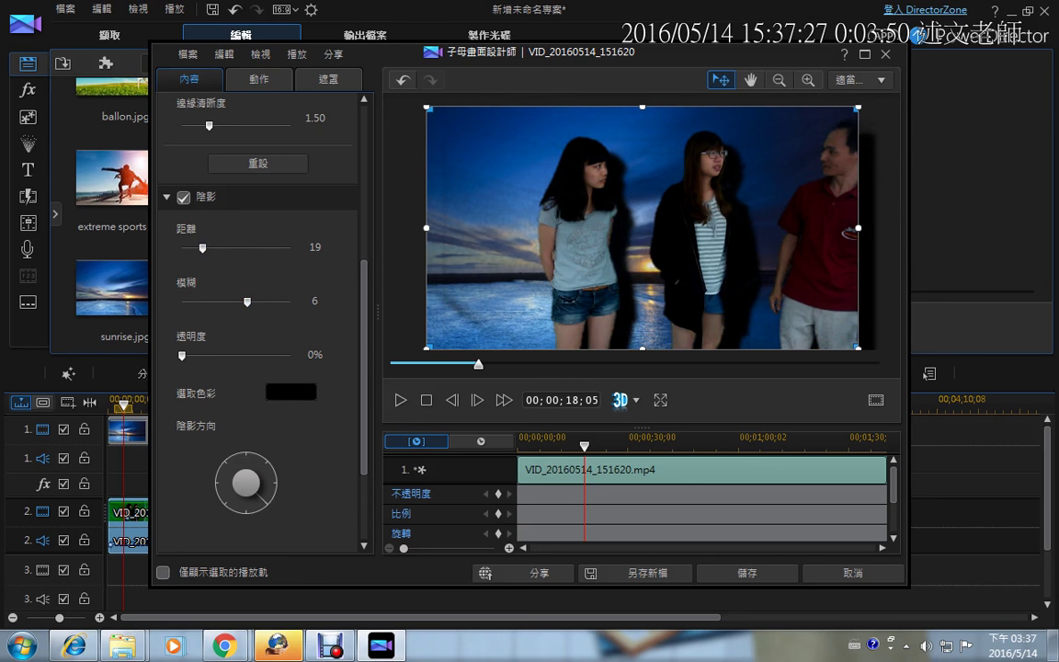
drag(181, 355, 233, 355)
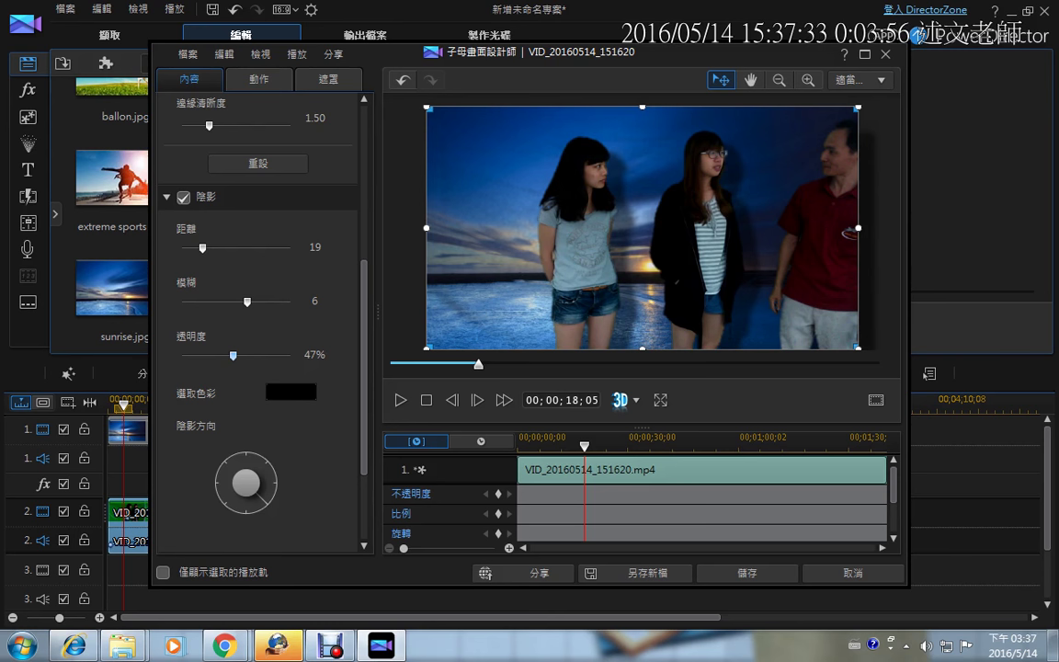
click(183, 197)
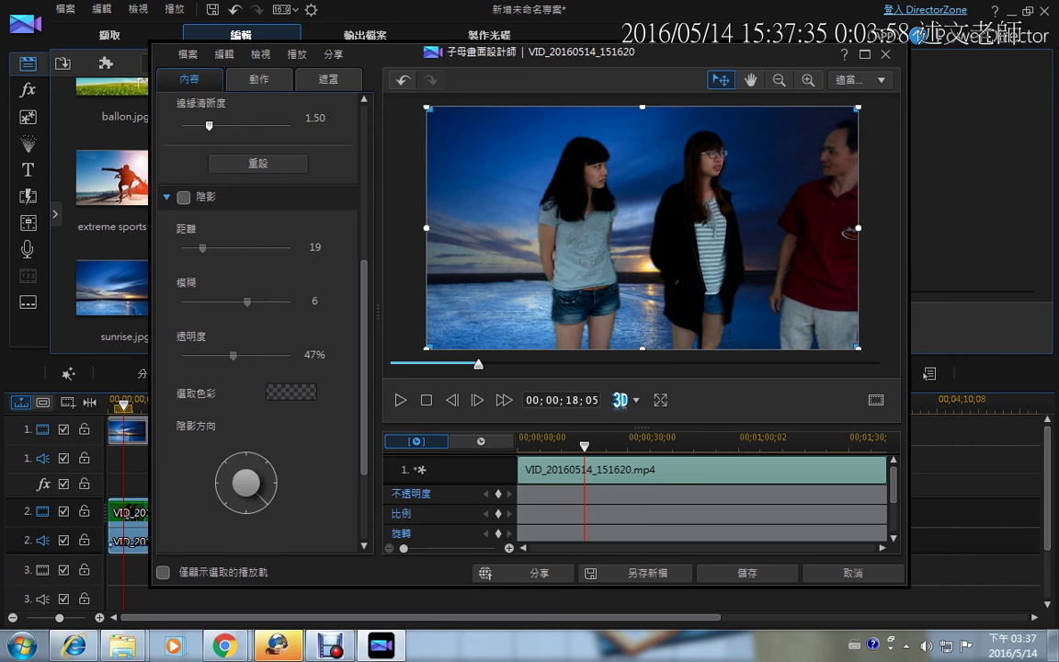
click(167, 197)
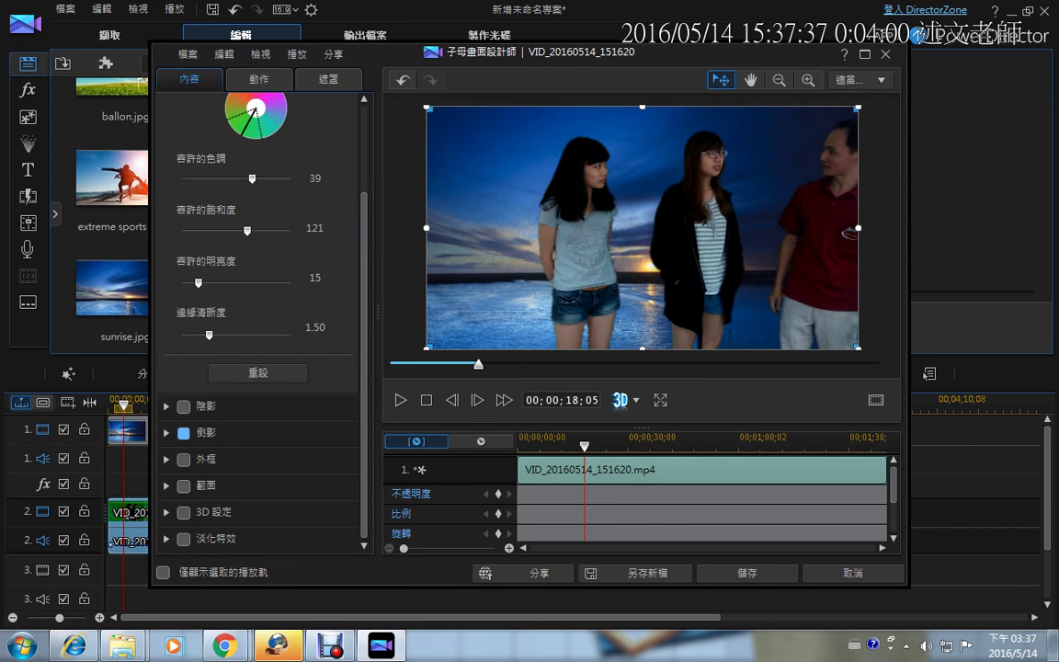
Step: Try the reflection (倒影) effect on the track 2 clip and switch it off again
click(183, 433)
drag(634, 267, 648, 246)
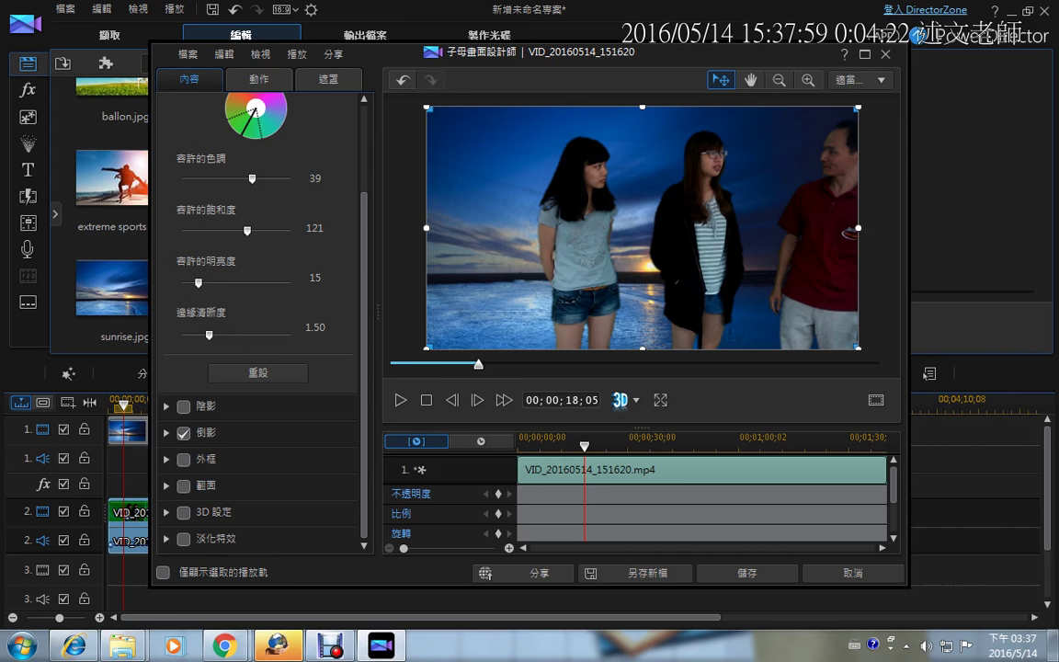
click(184, 433)
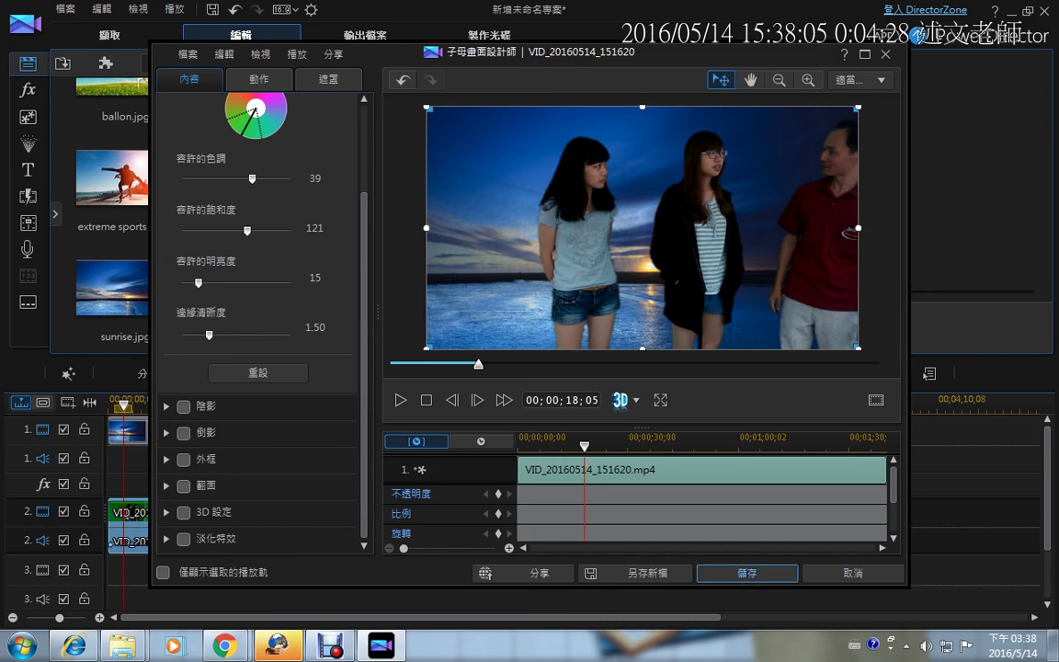
Step: Save the clip's modifications and preview the composite at 00;00;23;14, about 00;00;41;28 and 00;01;01;06
click(747, 574)
click(746, 573)
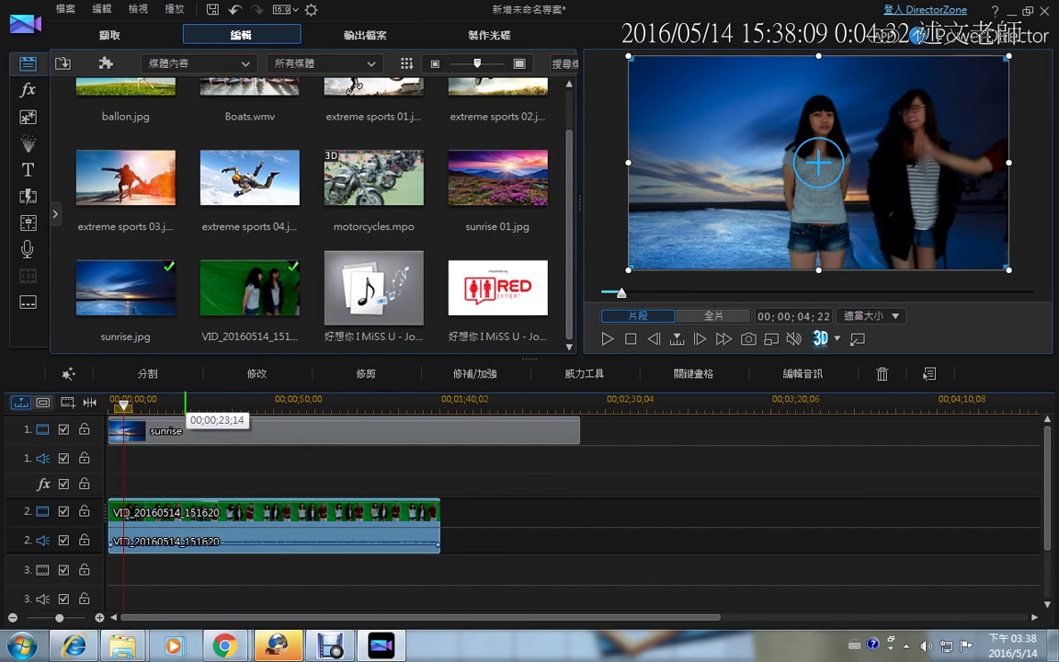
click(185, 405)
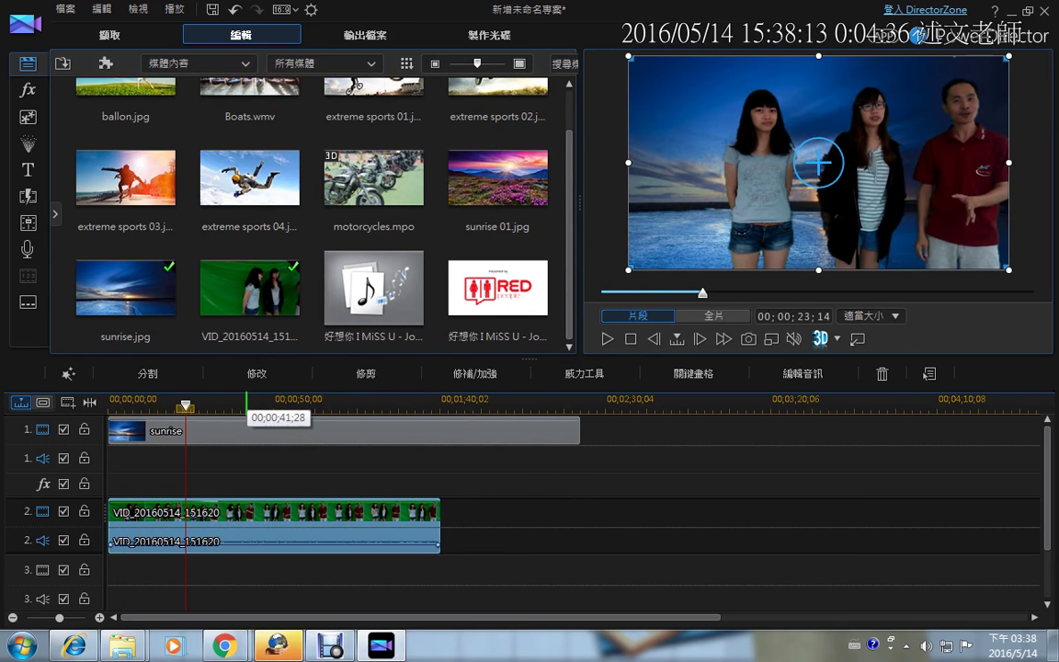
click(245, 404)
click(310, 405)
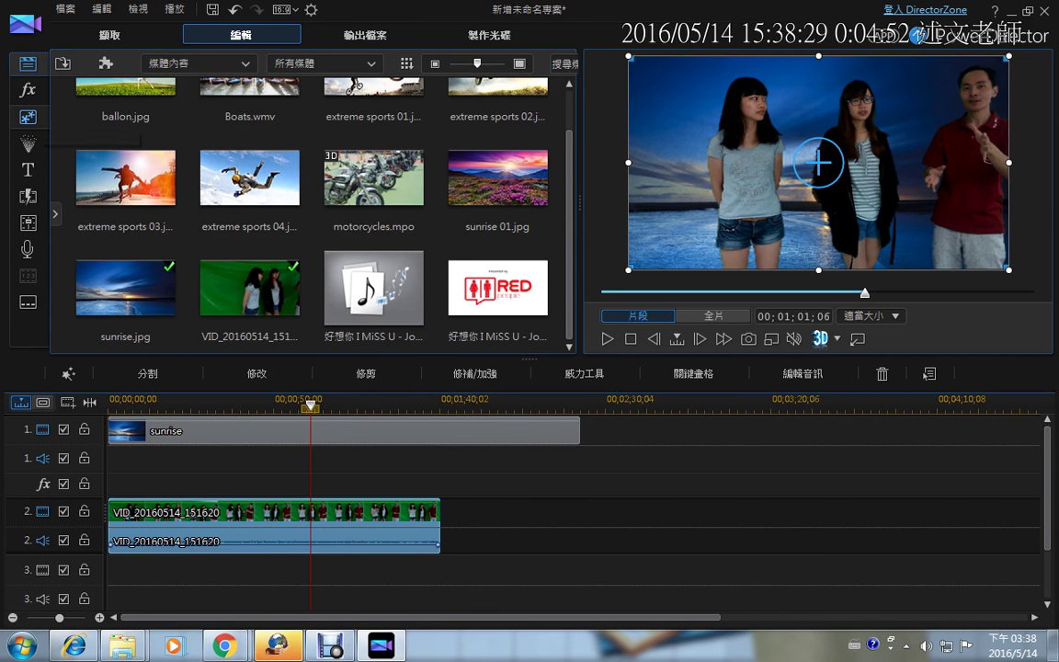
Step: Place the 對話框_03 speech bubble on video track 3 about 15 seconds in and select it at 00;00;16;29 for editing
click(28, 116)
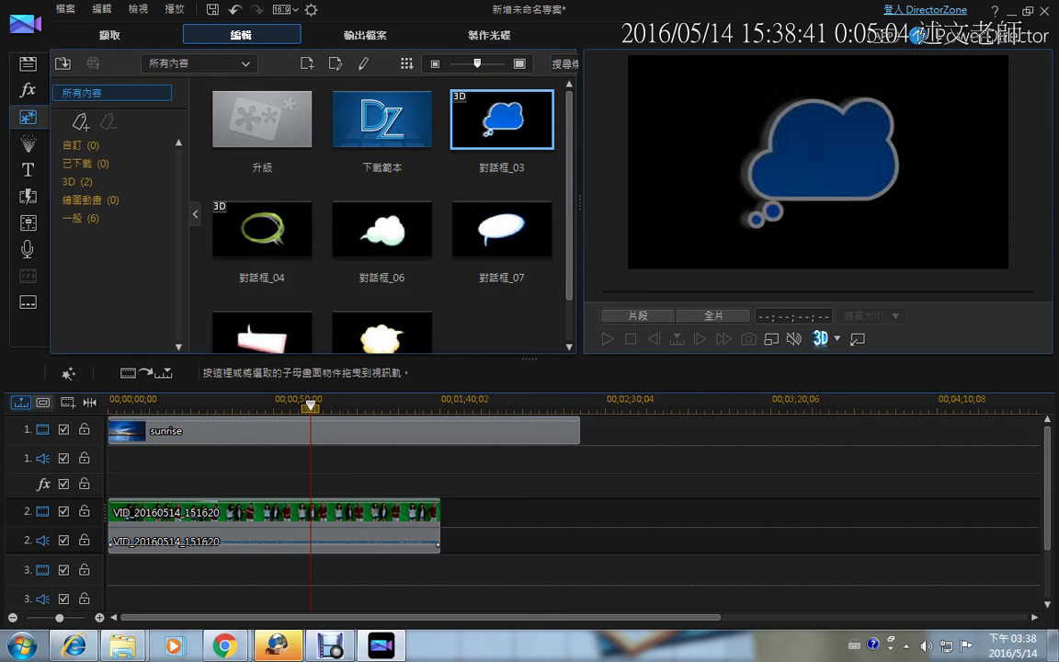
drag(529, 360, 530, 270)
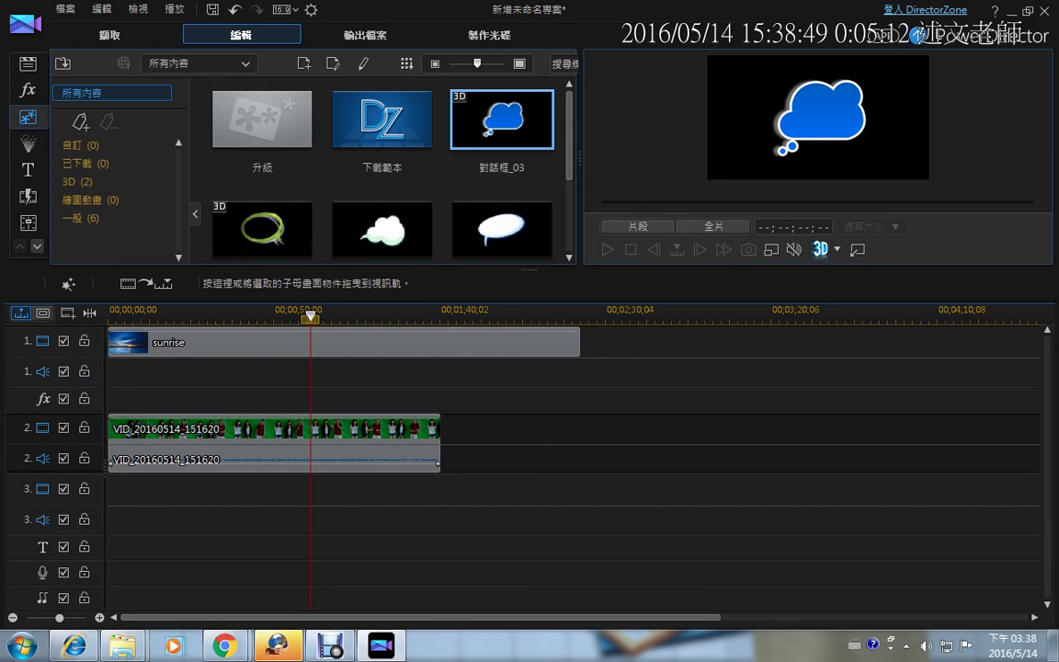
drag(184, 386, 164, 490)
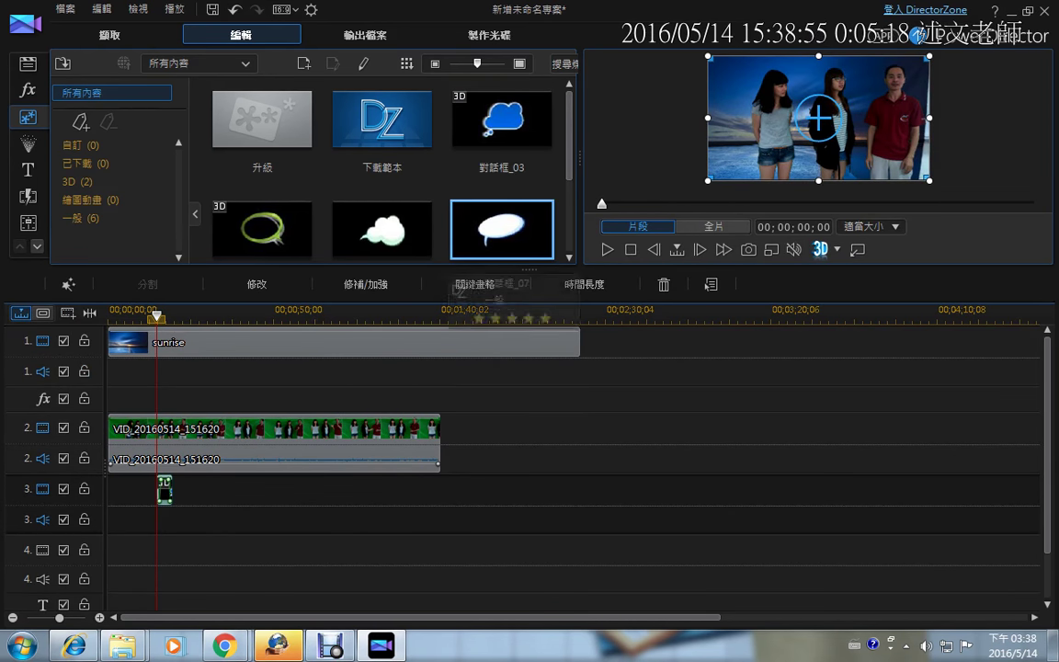
drag(528, 313, 529, 372)
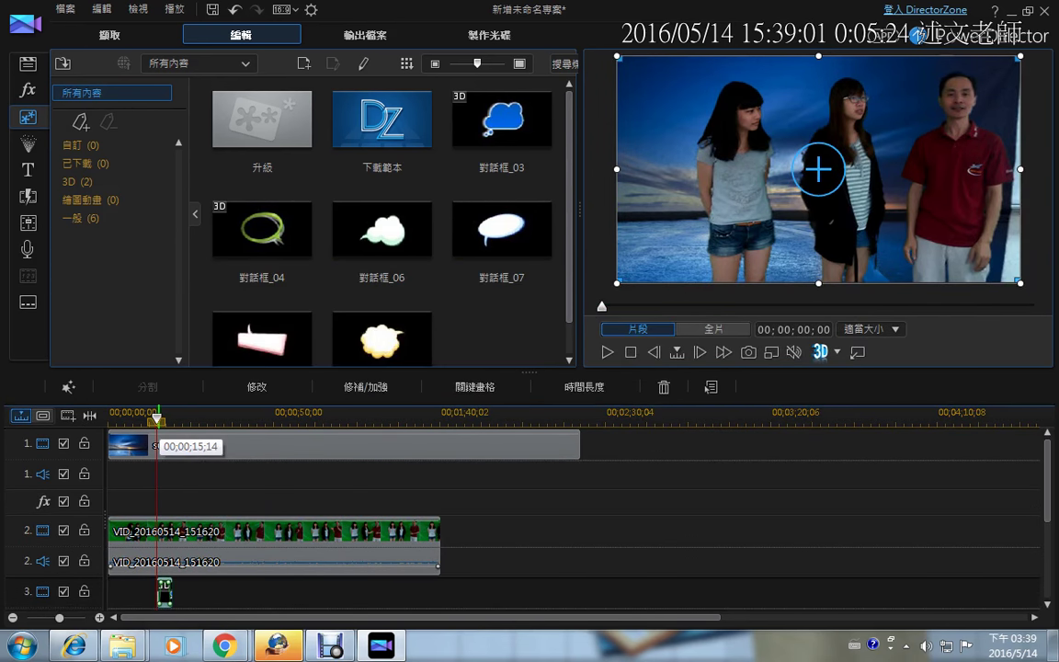
click(164, 416)
click(164, 594)
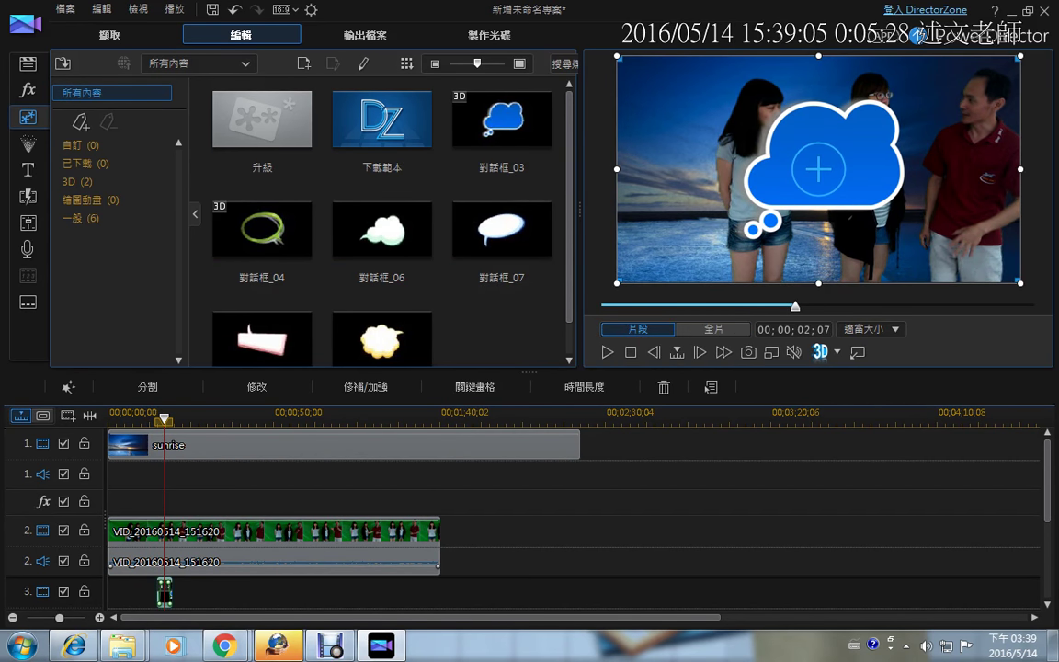
Step: Shrink the 對話框_03 bubble to under half the frame size and position it between the two women near the frame's centre
drag(617, 282, 845, 154)
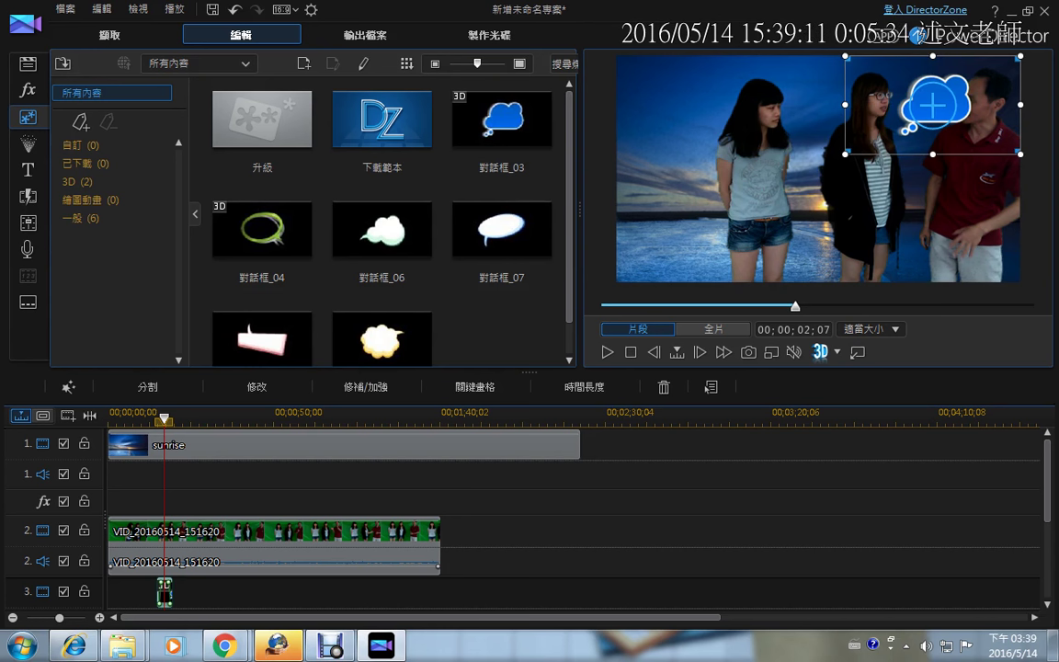
drag(933, 104, 830, 101)
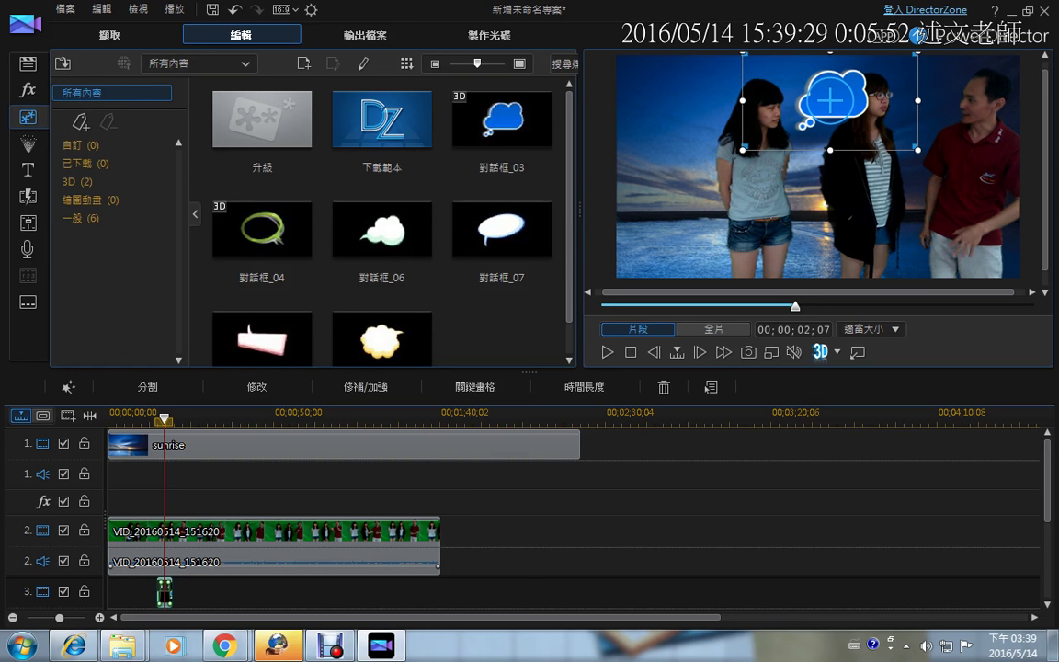
drag(831, 99, 840, 167)
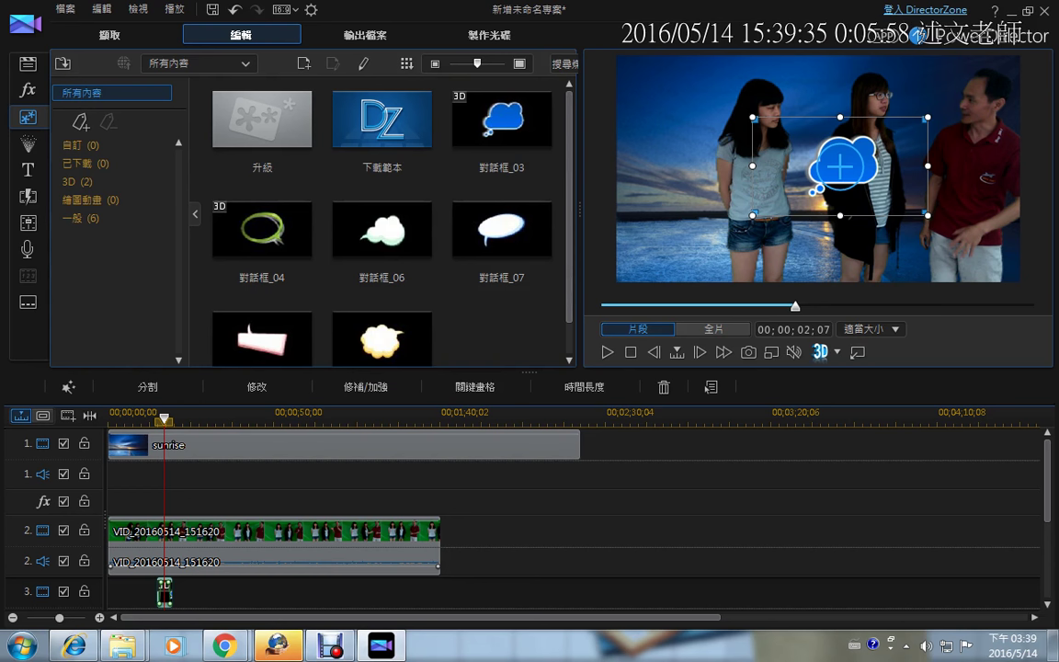
Step: Scale the VID_20160514_151620 picture down to roughly half size and move it to the lower-right corner of the sunrise image
click(274, 547)
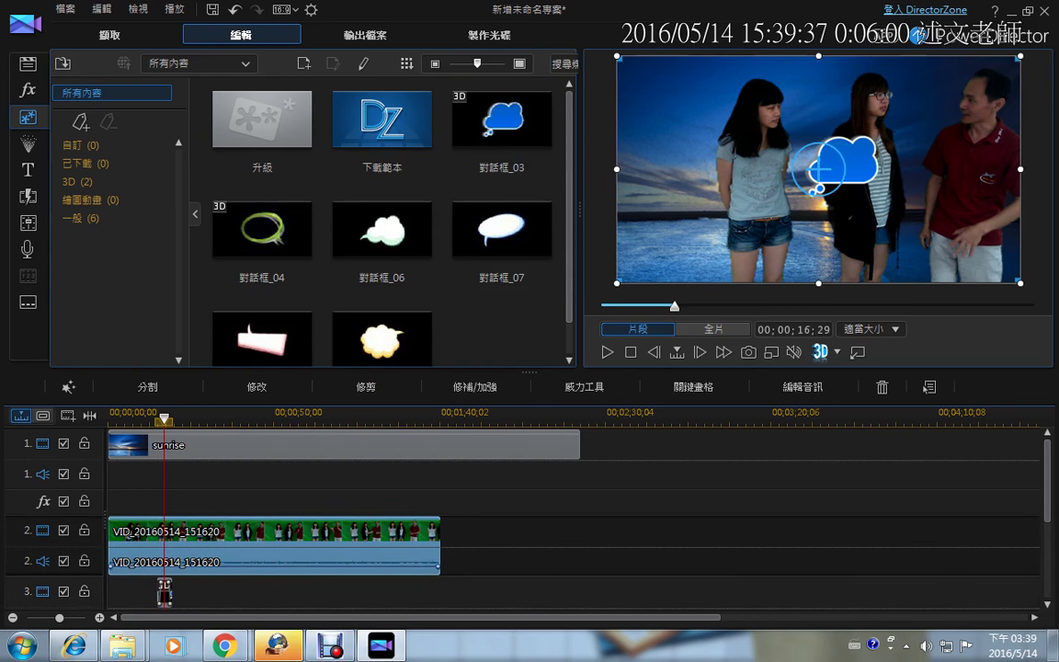
drag(617, 283, 792, 184)
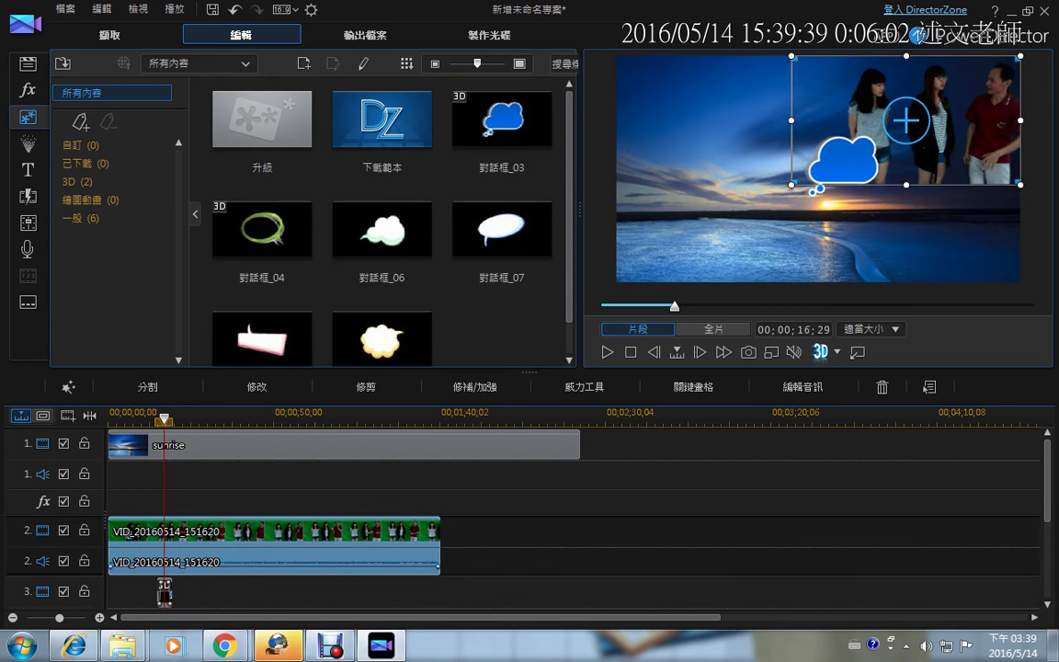
drag(906, 121, 933, 230)
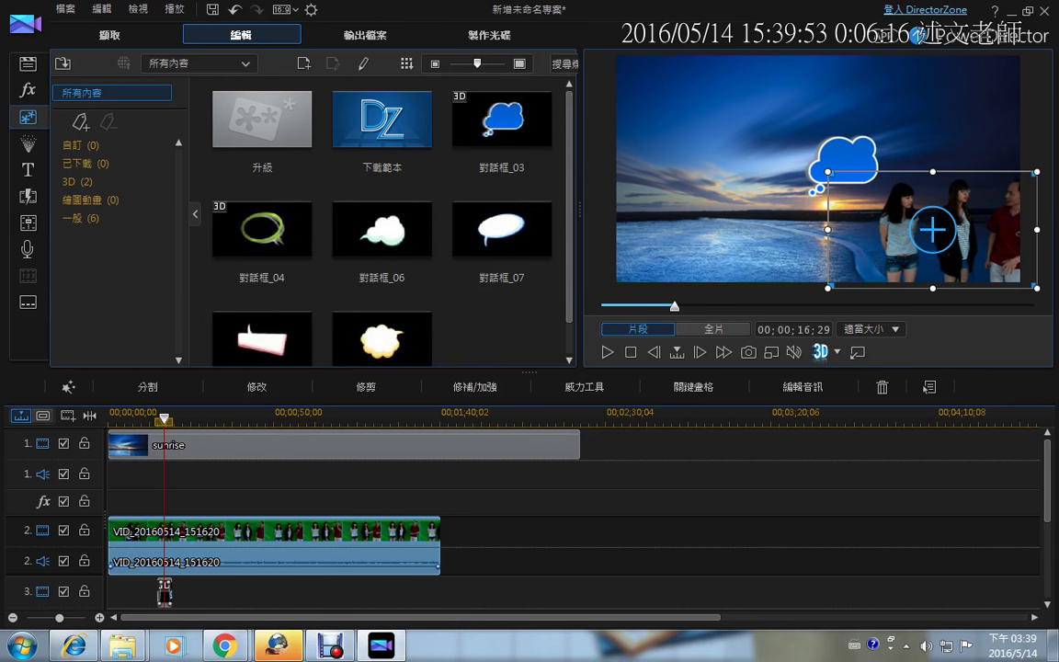
Step: Delete the blue speech bubble from video track 3
click(846, 161)
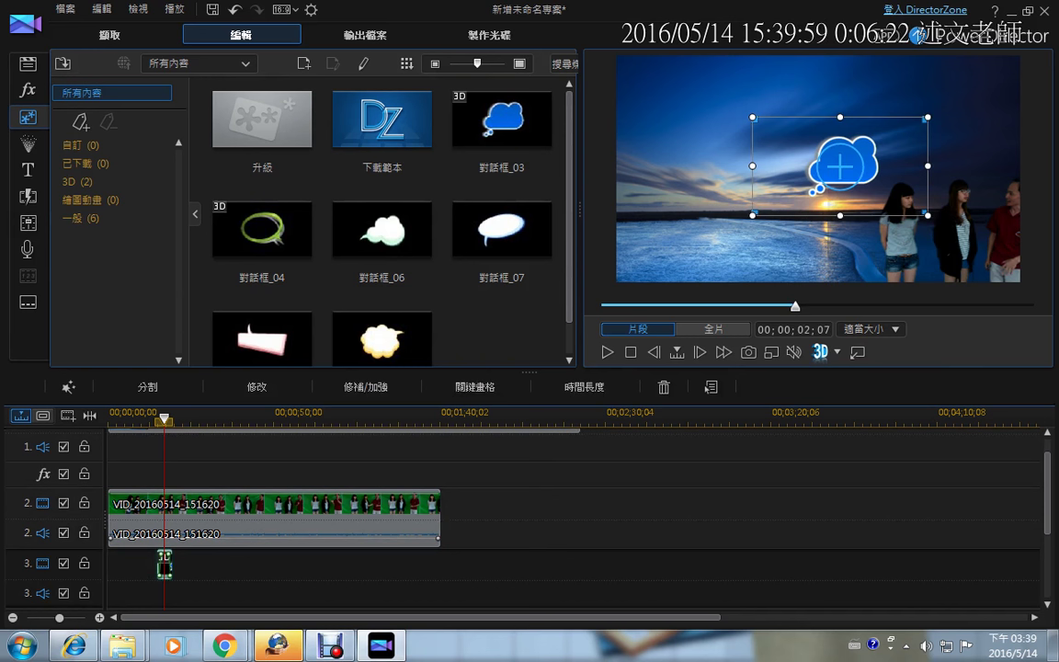
key(Delete)
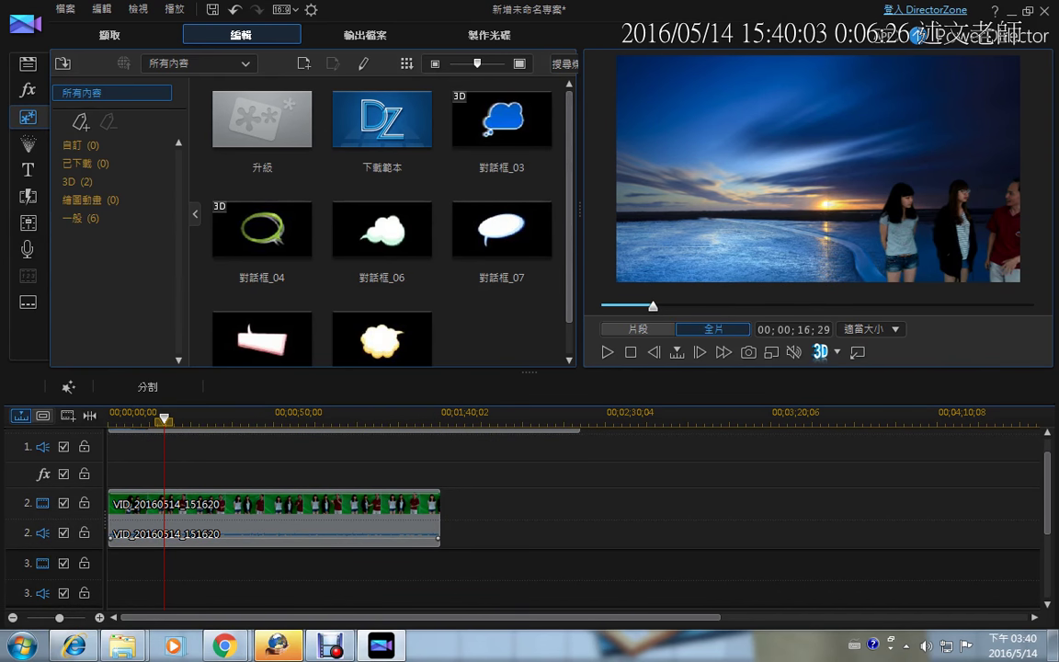
Step: Enlarge the VID_20160514_151620 picture slightly and shift it left so all three people fit in the frame's lower-right corner
click(304, 504)
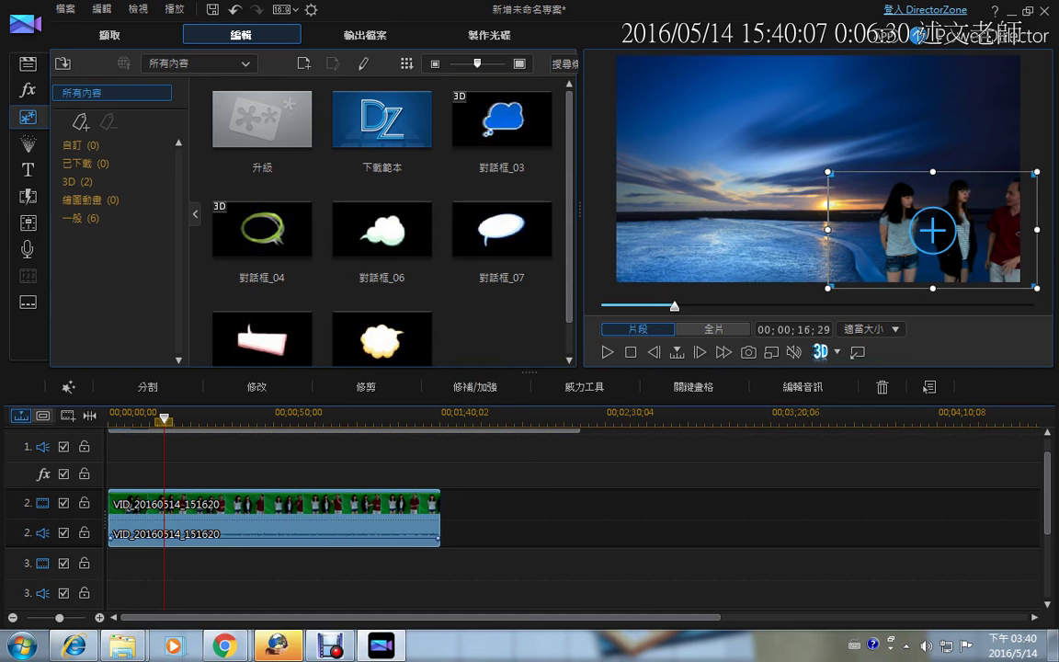
drag(828, 171, 815, 163)
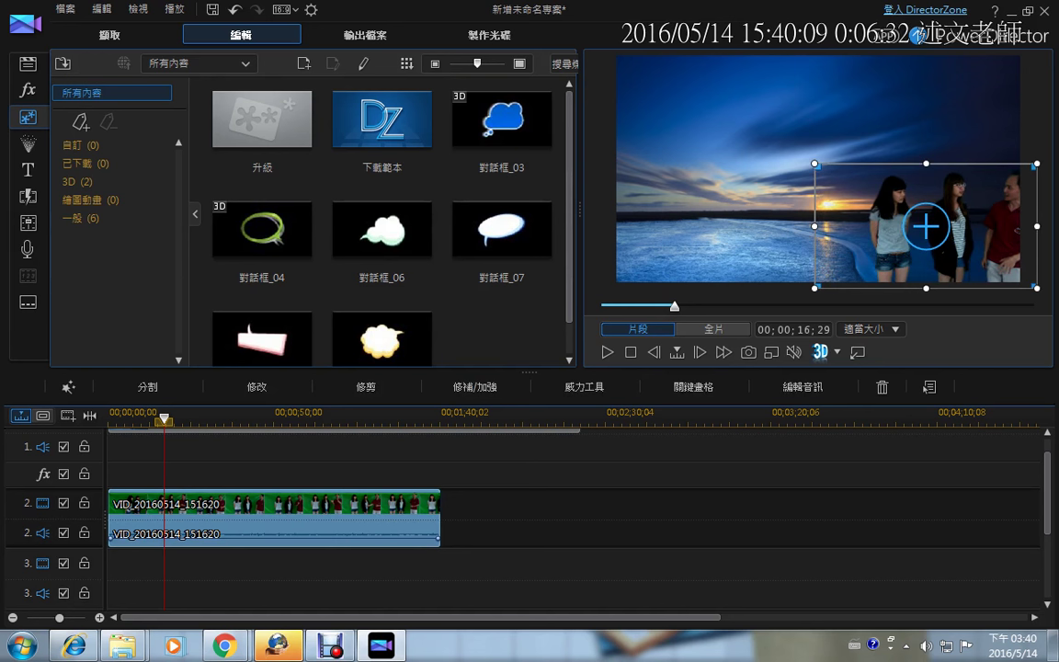
drag(926, 226, 918, 229)
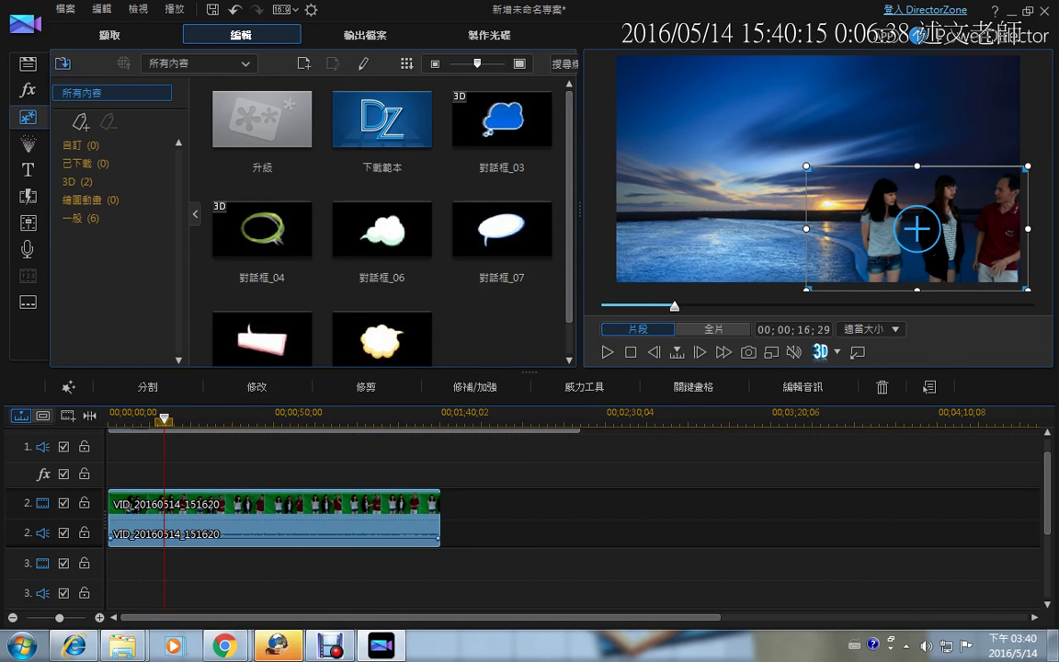
Step: Import the video VID_20160514_152107 from the desktop into the media library
click(28, 62)
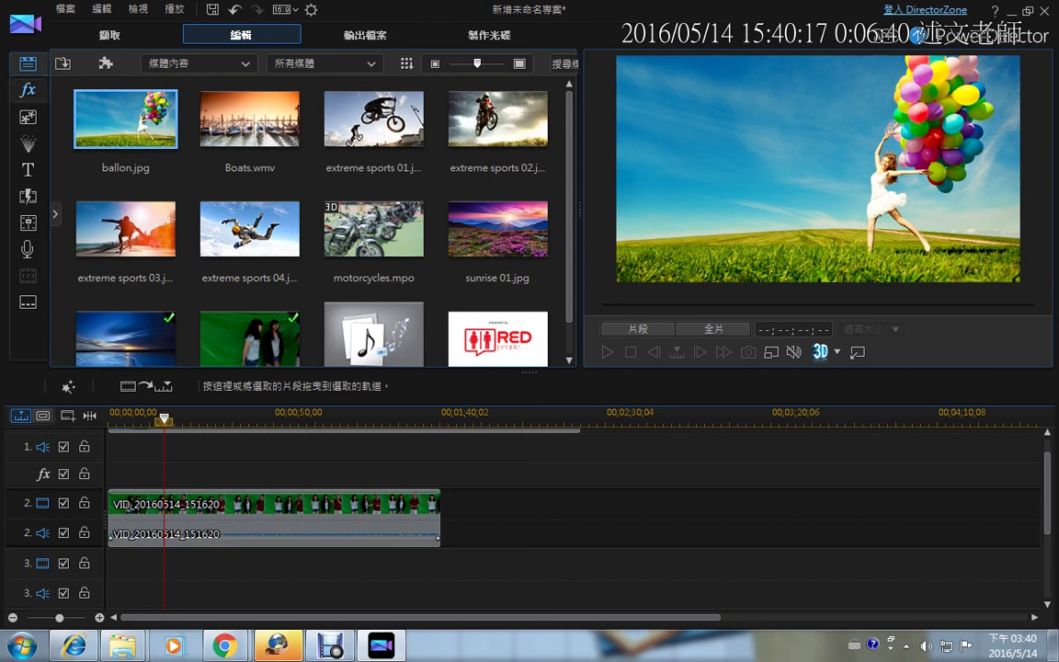
click(62, 64)
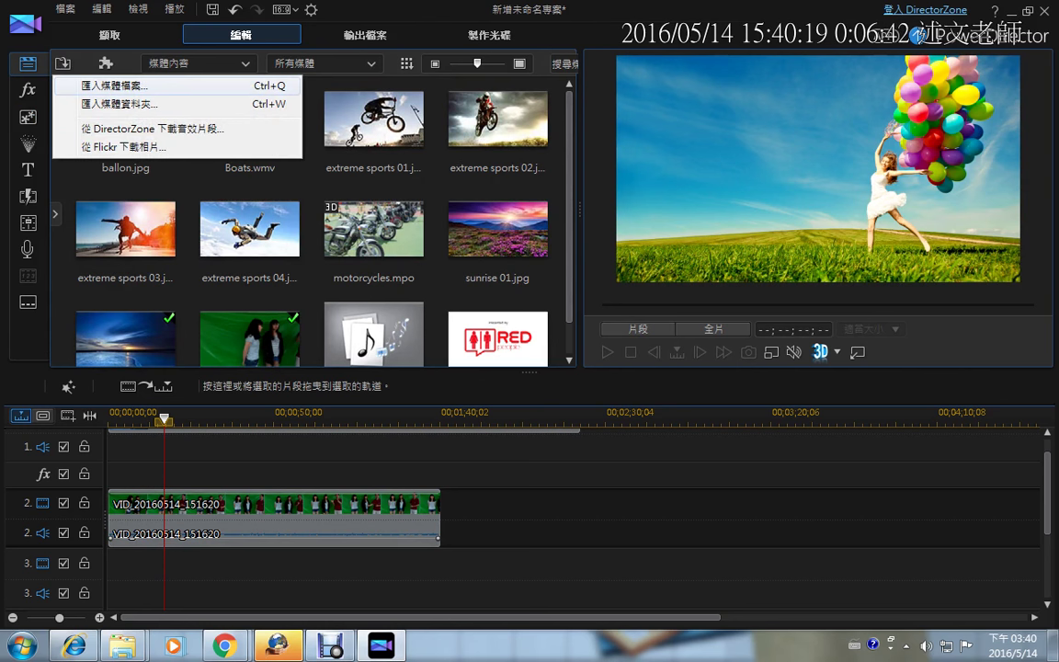
click(110, 78)
scroll(485, 267, down, 5)
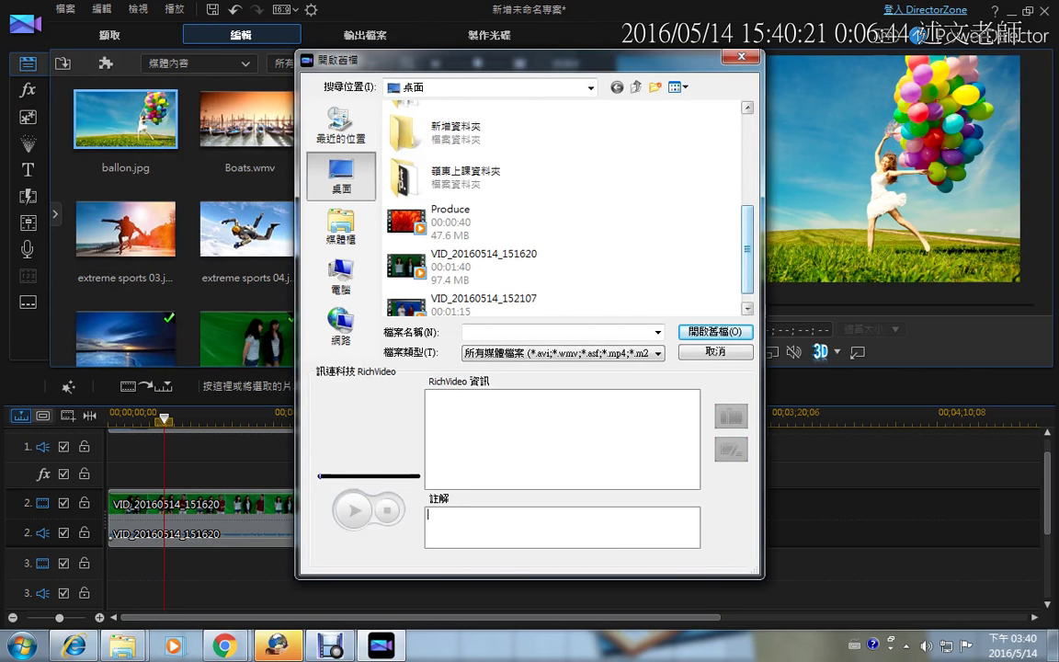
click(484, 299)
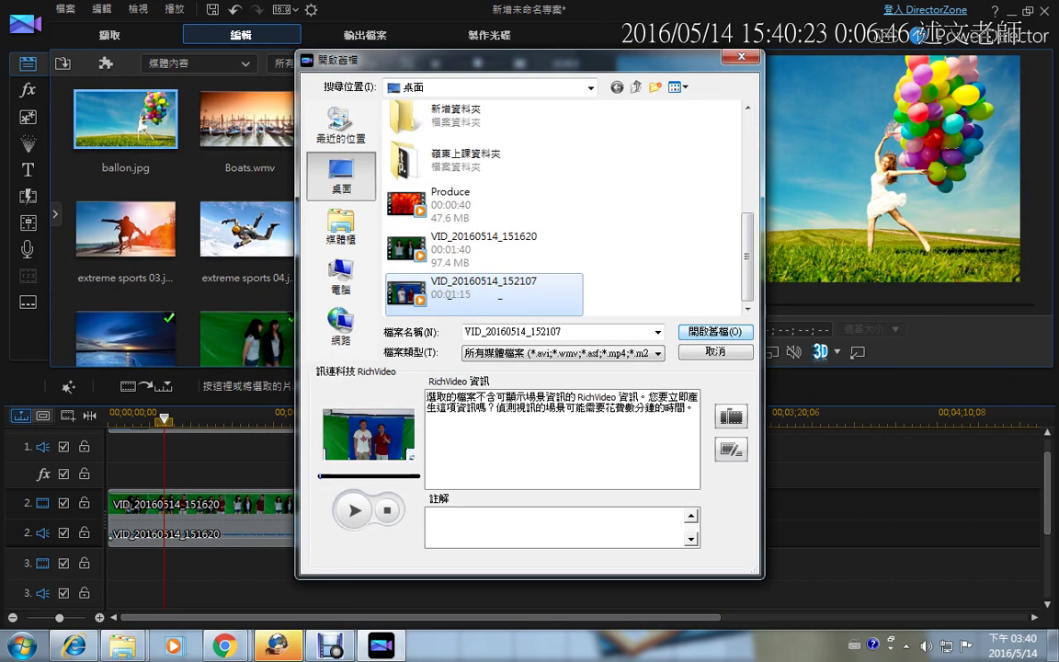
key(Return)
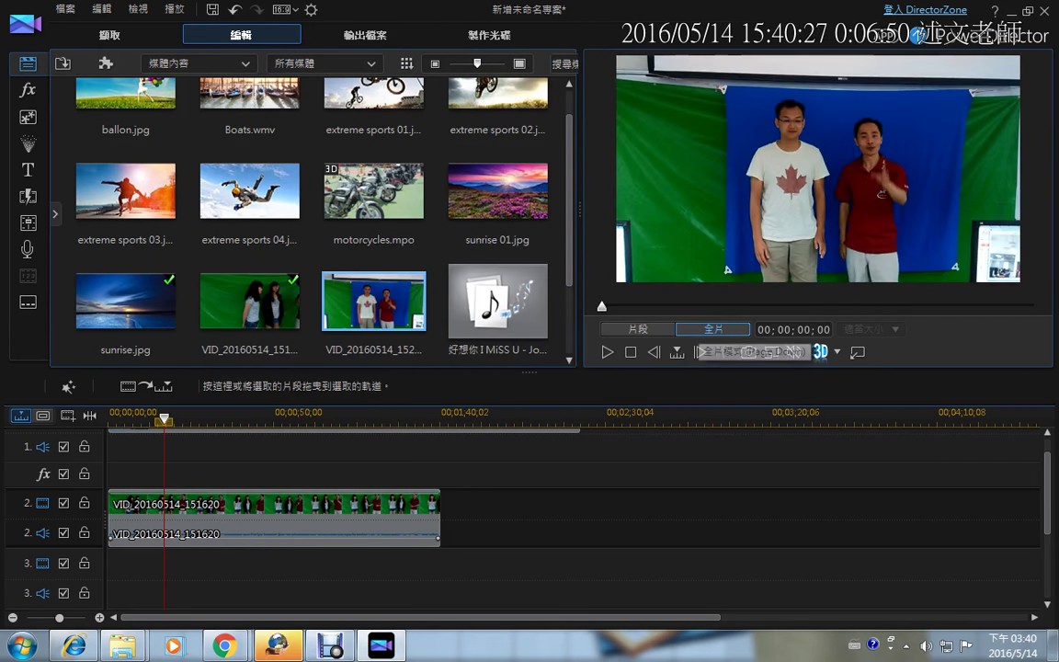
Step: Place VID_20160514_152107 directly after the first clip on track 2, accepting the frame-rate conflict, and extend the sunrise image to 00;02;56;16
drag(1047, 487, 1047, 469)
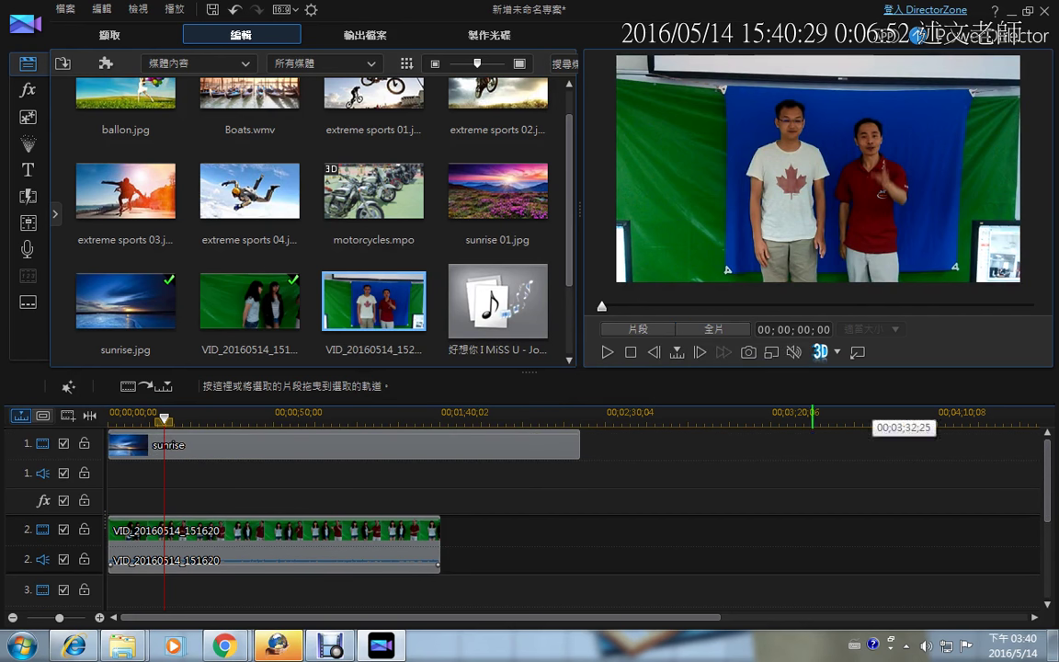
drag(373, 300, 440, 542)
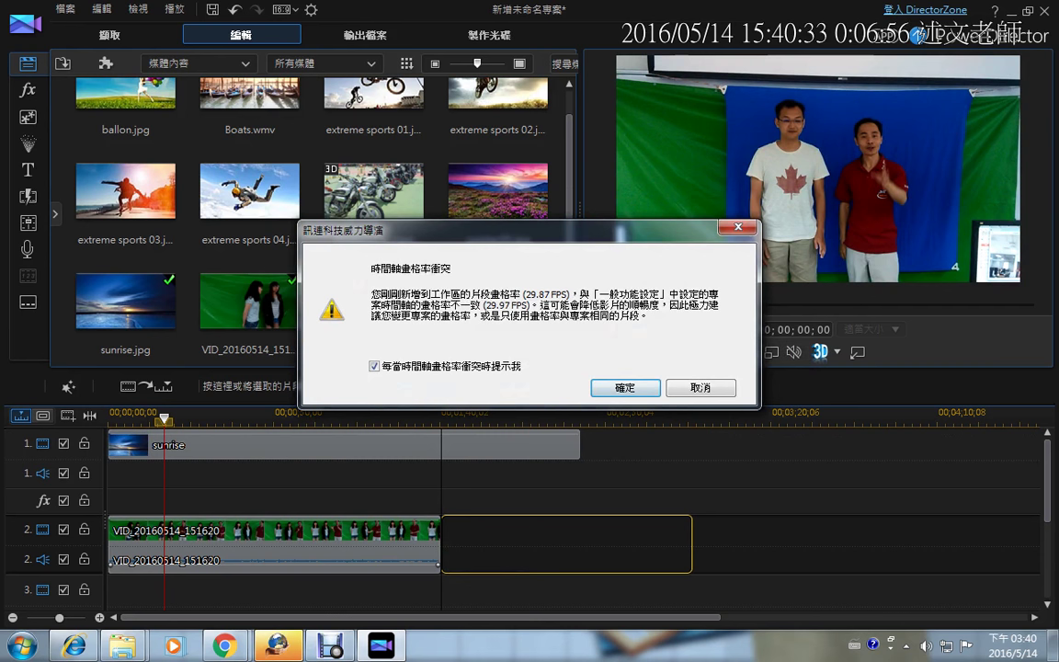
key(Return)
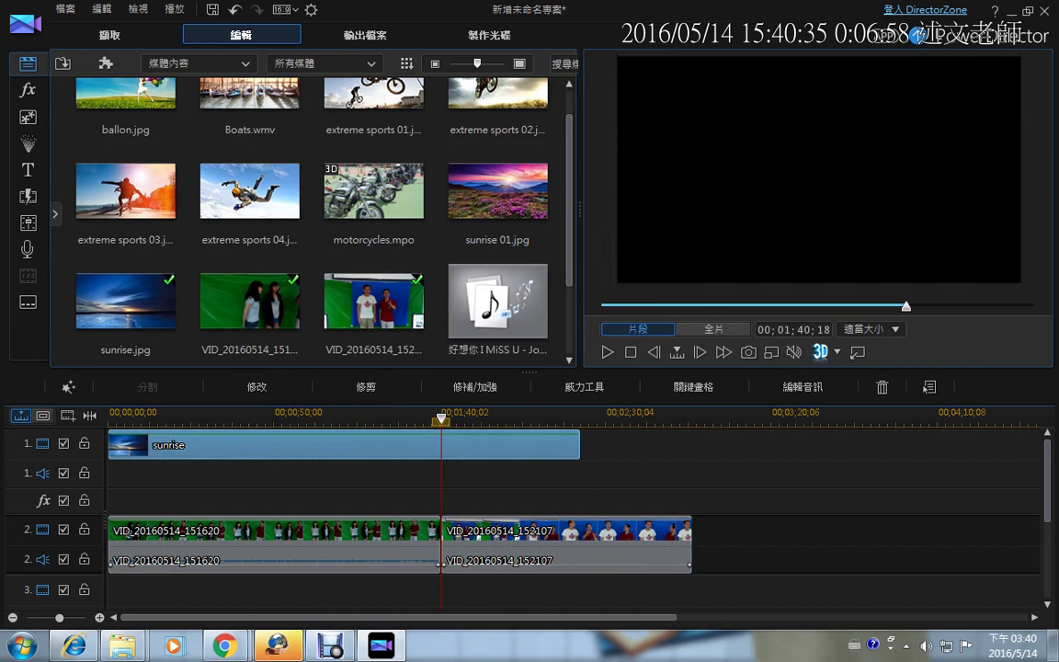
drag(579, 445, 692, 447)
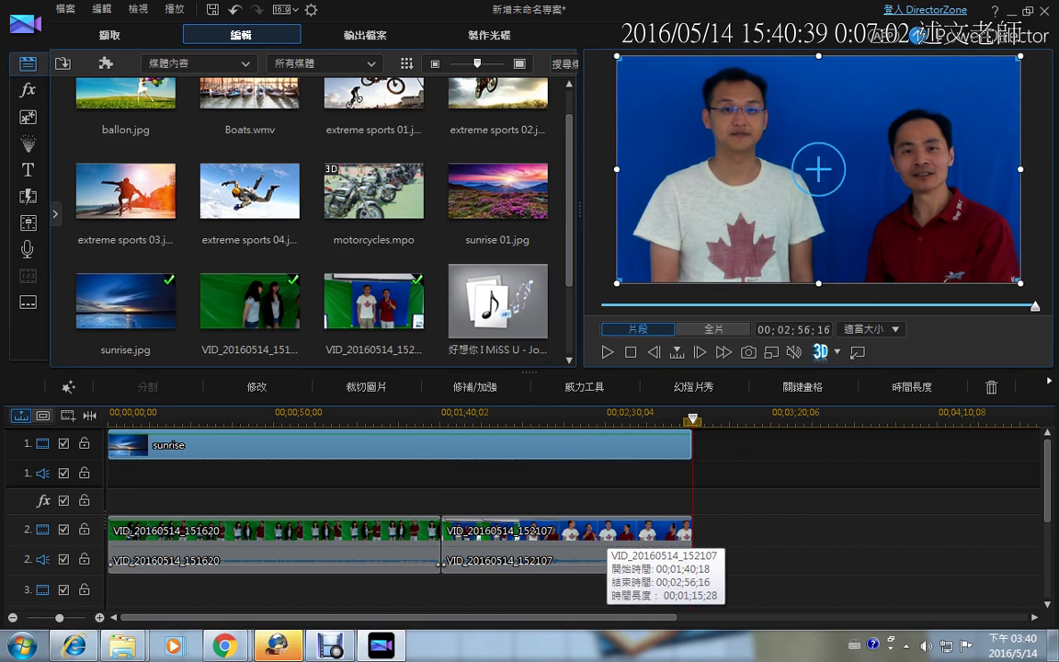
Step: Trim the VID_20160514_152107 clip on track 2 to the segment from 00;00;44;02 to 00;01;10;02
click(508, 417)
click(515, 527)
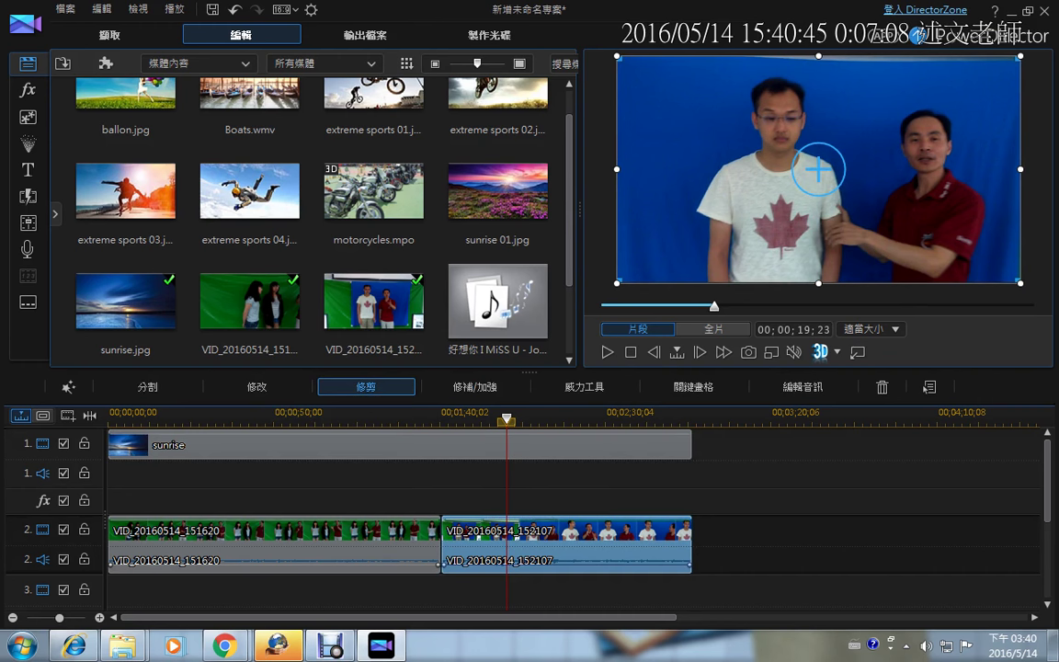
click(366, 387)
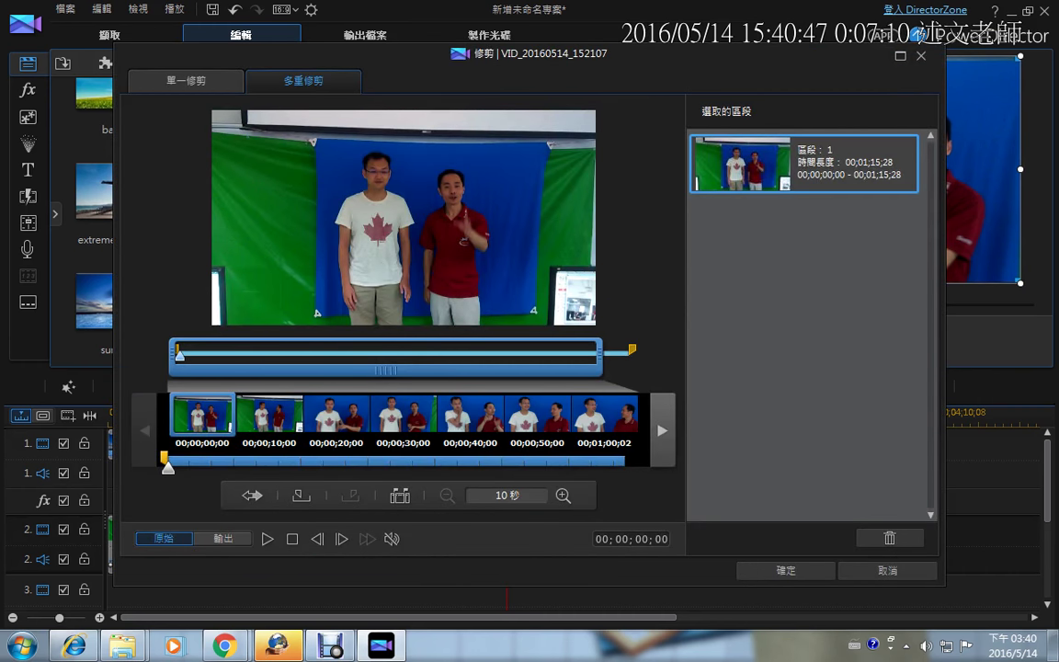
drag(169, 468, 456, 467)
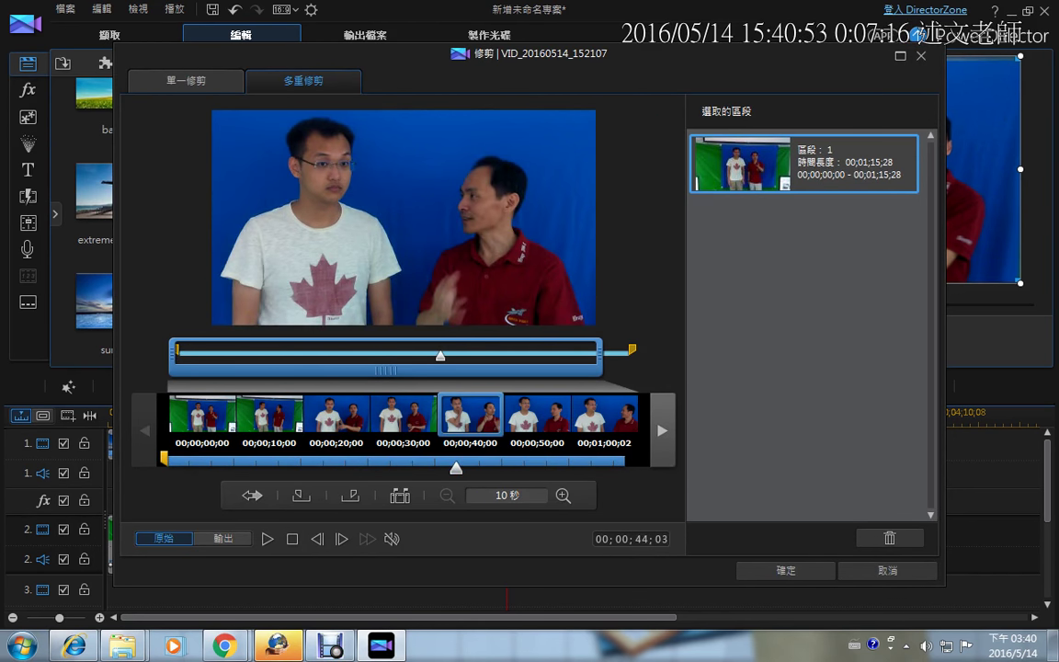
click(301, 496)
drag(456, 467, 625, 467)
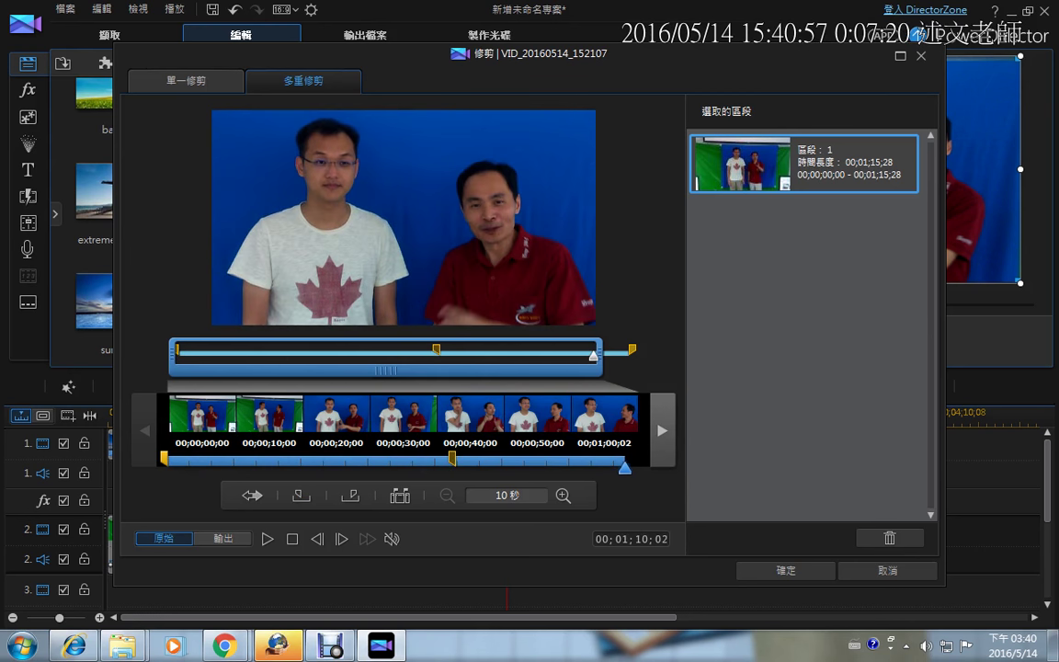
click(662, 430)
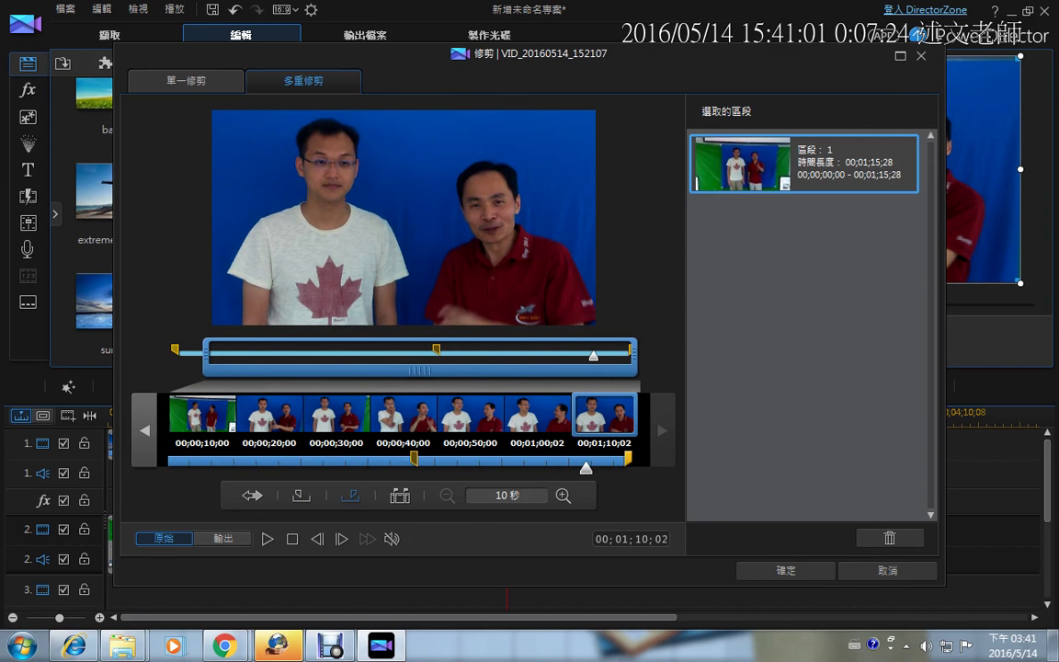
click(351, 496)
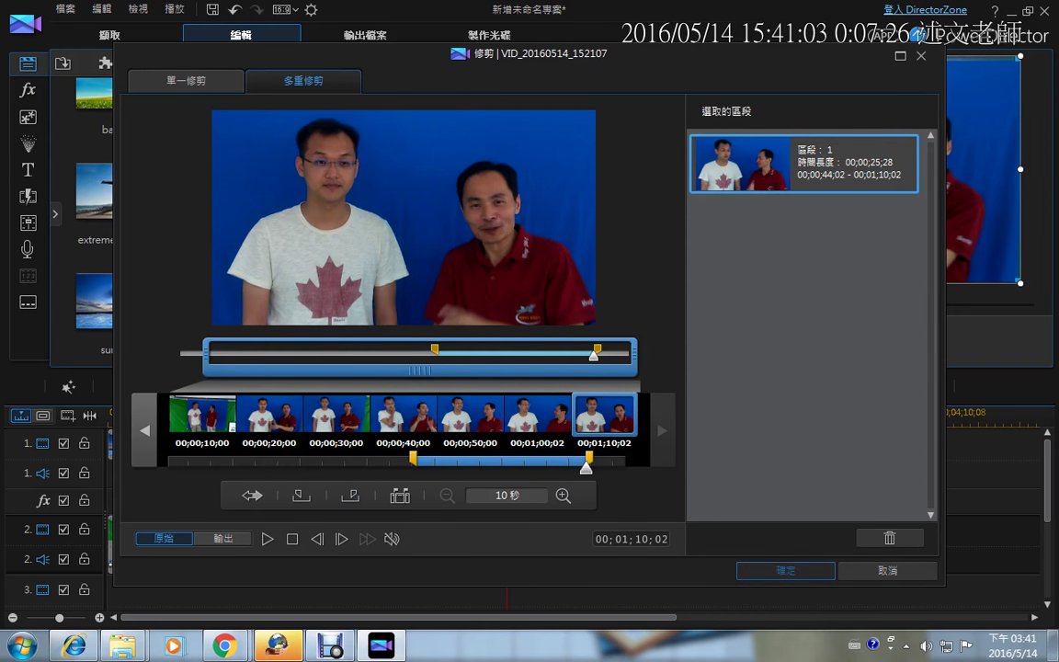
click(787, 570)
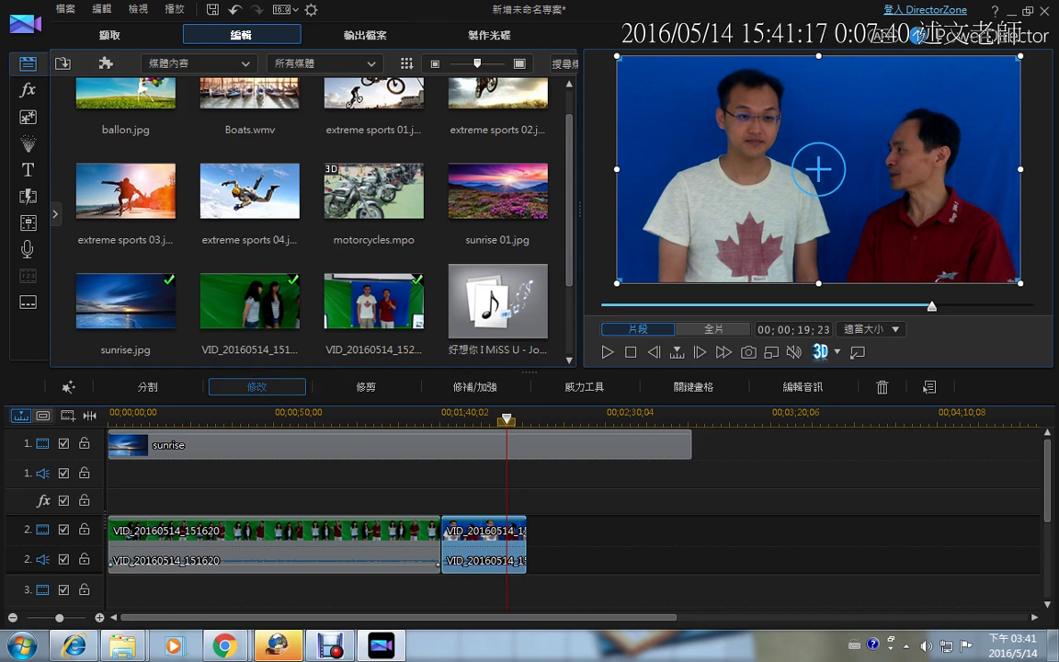
Step: Enable chroma key on the trimmed VID_20160514_152107 clip and sample the blue backdrop as the key colour
click(257, 387)
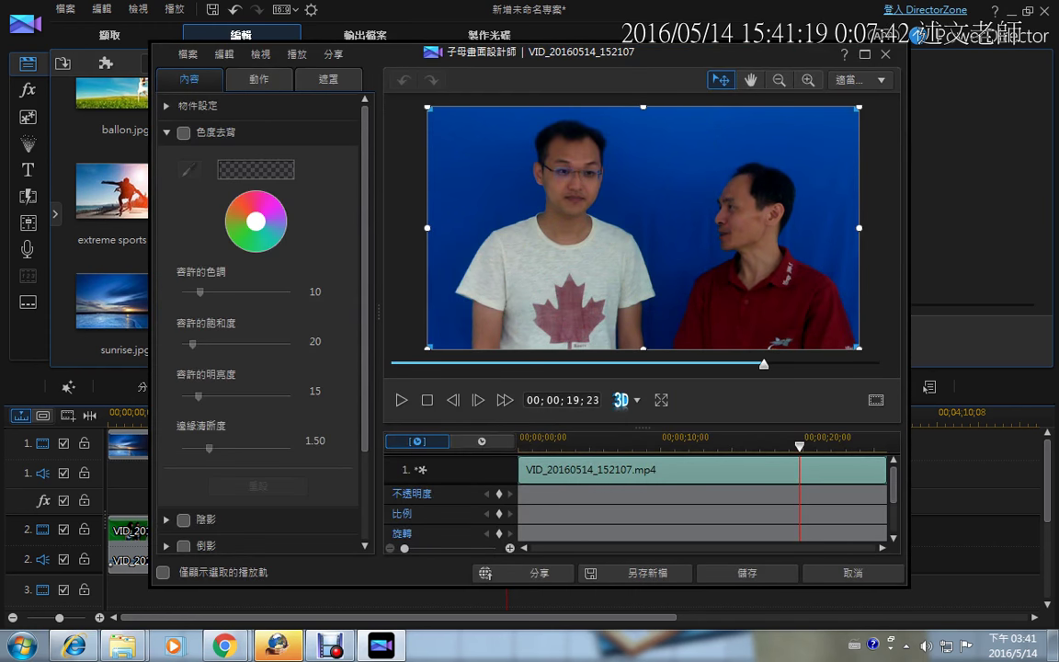
click(184, 133)
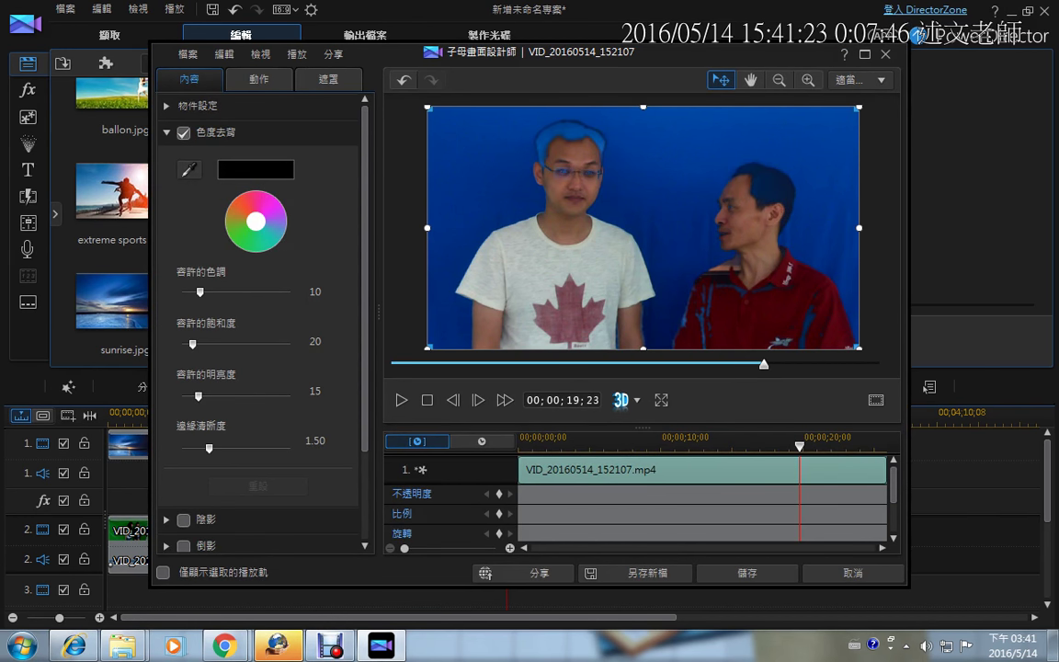
click(189, 169)
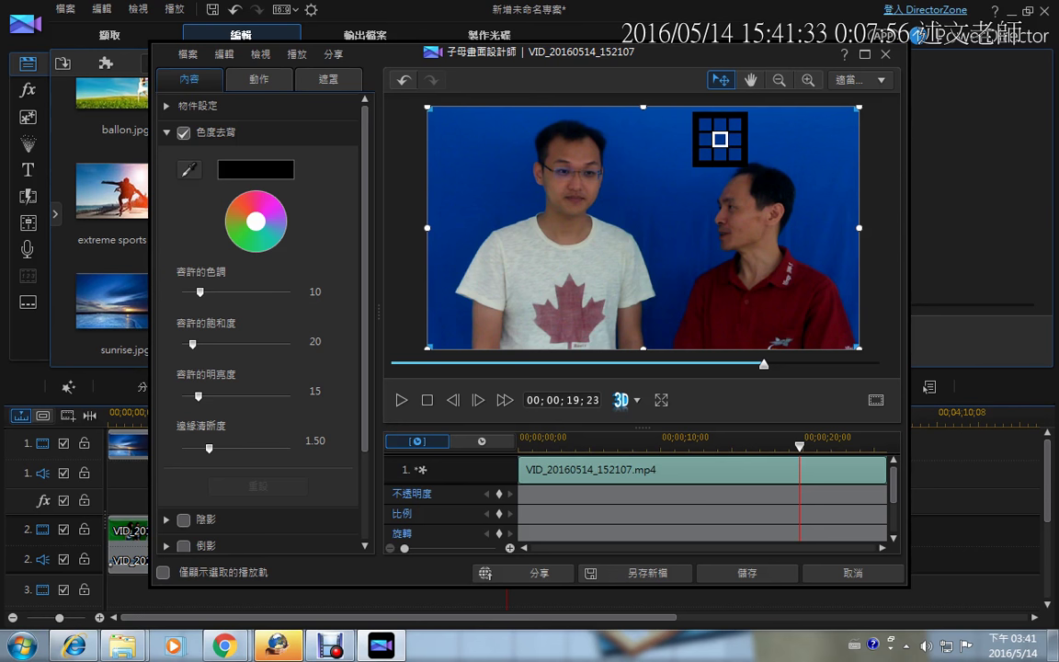
click(720, 140)
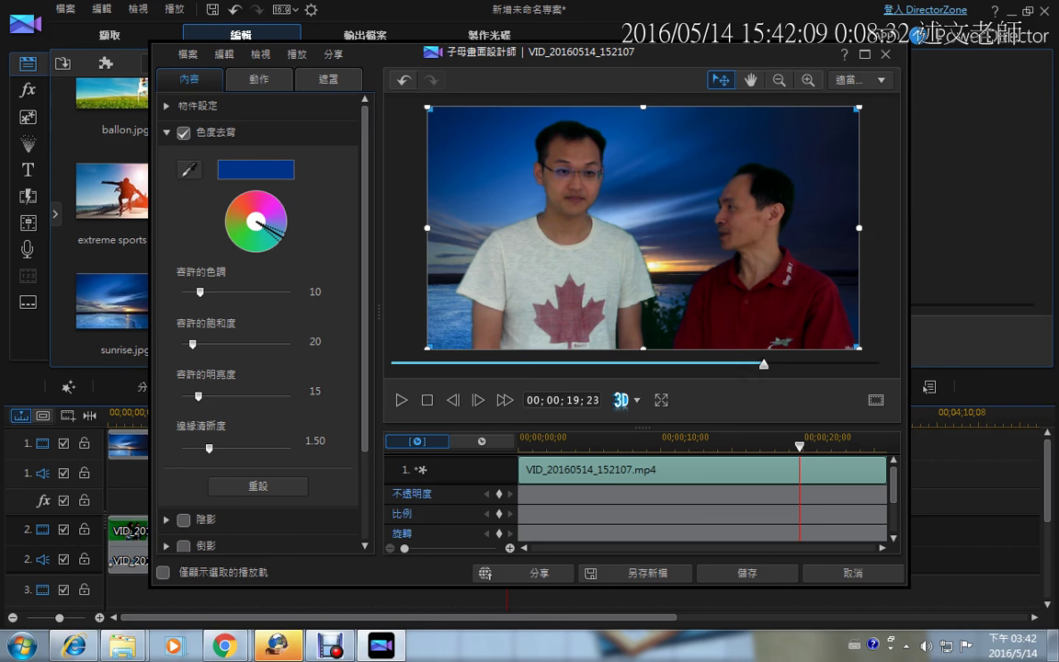
Step: Set the chroma key's hue tolerance to 15 and its saturation tolerance to 37, using the frame at 00;00;06;20
drag(764, 365, 517, 365)
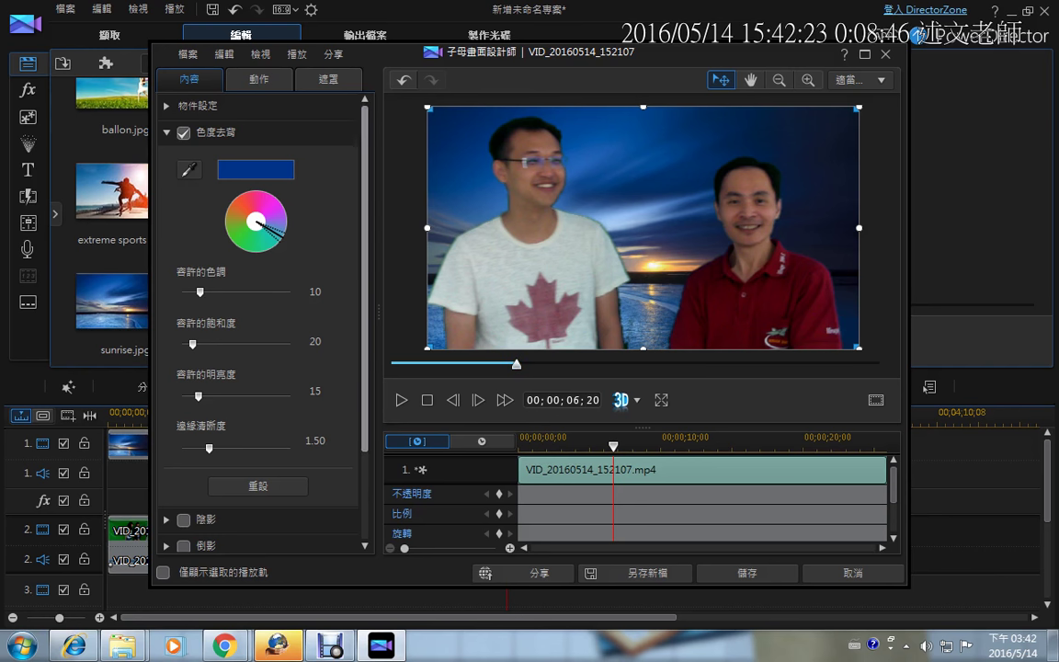
scroll(257, 322, down, 1)
scroll(258, 321, down, 1)
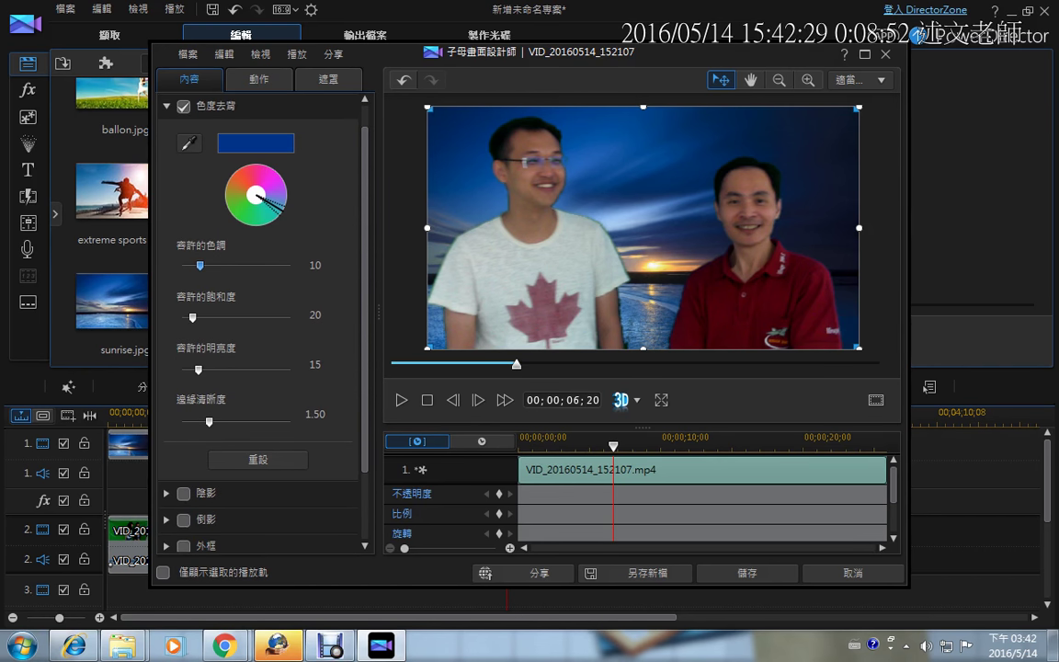
drag(200, 266, 209, 265)
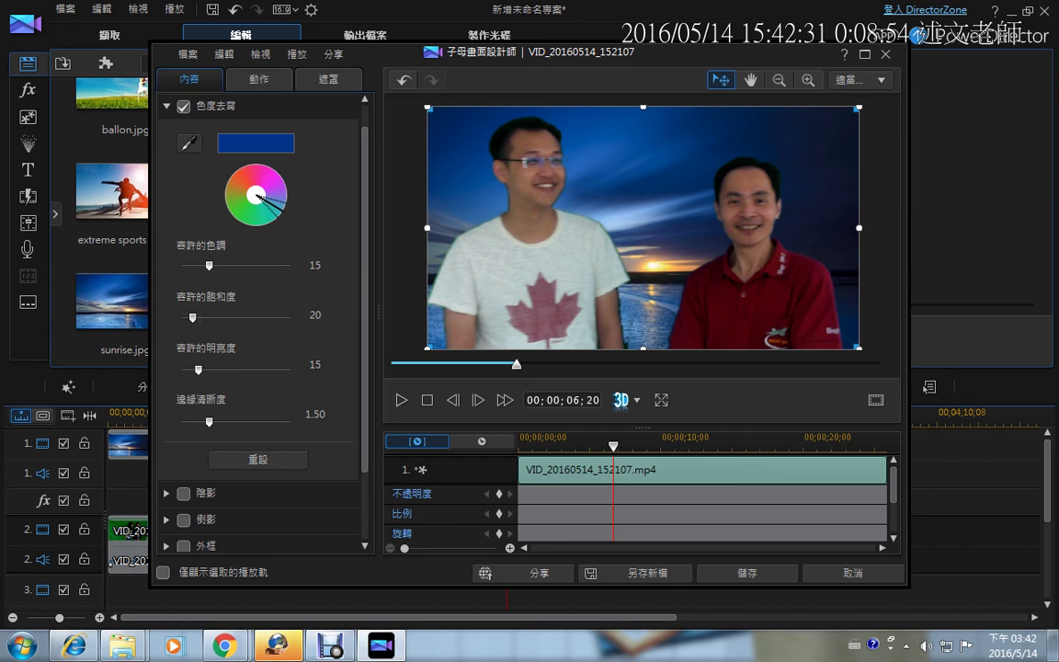
drag(192, 318, 185, 319)
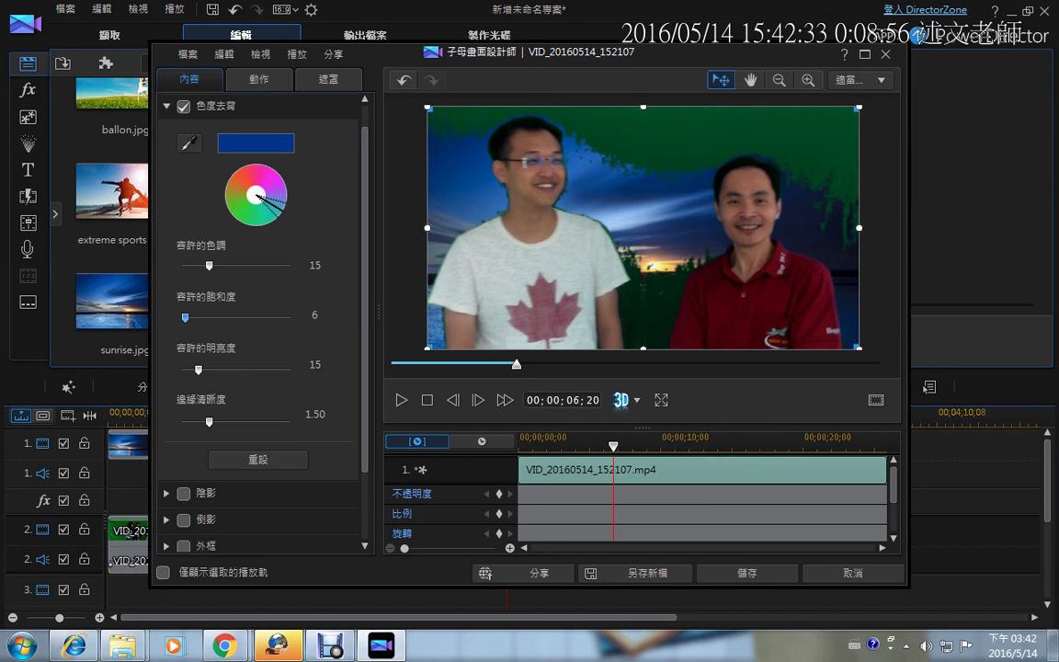
key(Right)
key(Right)
key(Right)
key(Right)
key(Right)
key(Right)
key(Right)
key(Right)
key(Right)
key(Right)
key(Right)
key(Right)
key(Right)
key(Right)
key(Right)
key(Right)
key(Right)
key(Right)
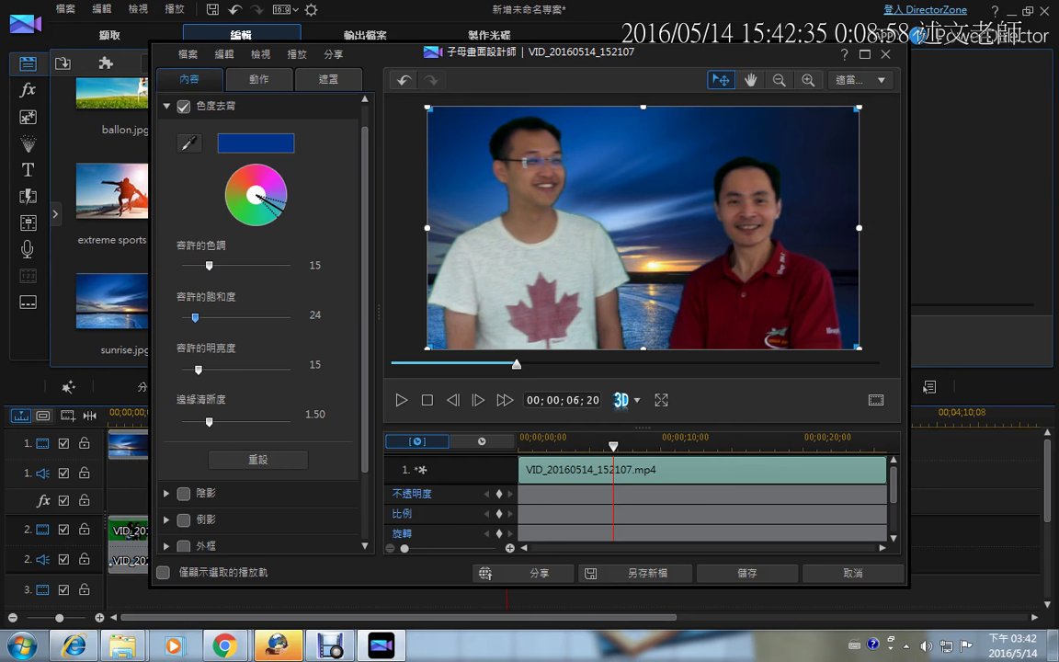
key(Right)
key(Right)
key(Right)
key(Right)
key(Right)
key(Right)
key(Right)
key(Right)
key(Right)
key(Right)
key(Right)
key(Right)
key(Right)
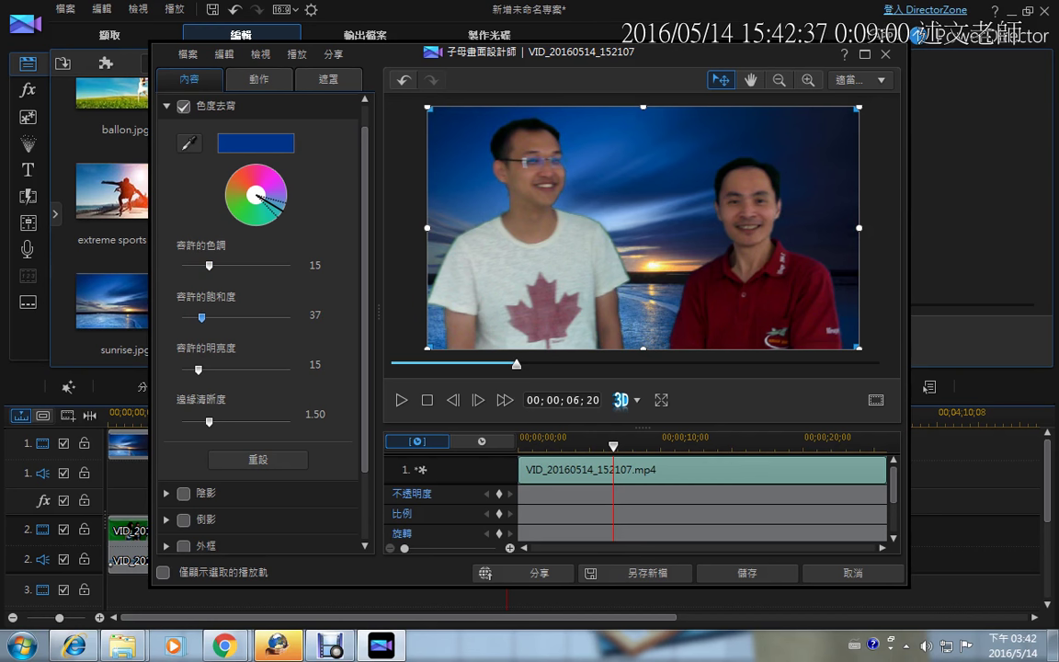
Step: Check the keyed picture at 00;00;13;09 and save the clip's chroma key settings
click(602, 364)
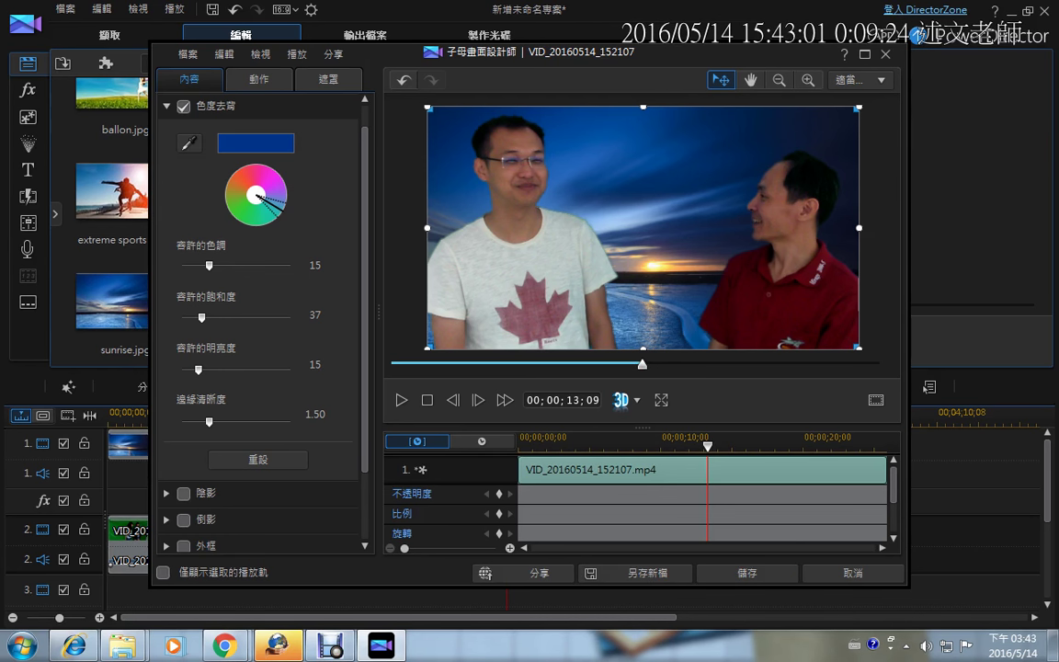
drag(620, 301, 618, 414)
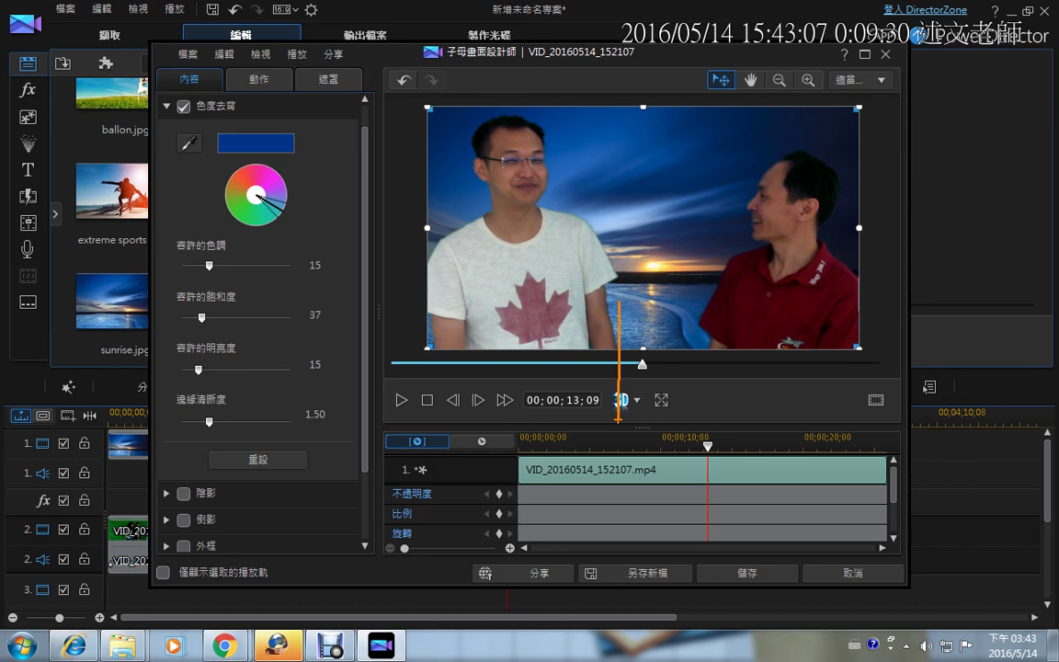
mouse_move(188, 174)
mouse_down()
mouse_move(170, 138)
mouse_move(296, 127)
mouse_move(150, 193)
mouse_up()
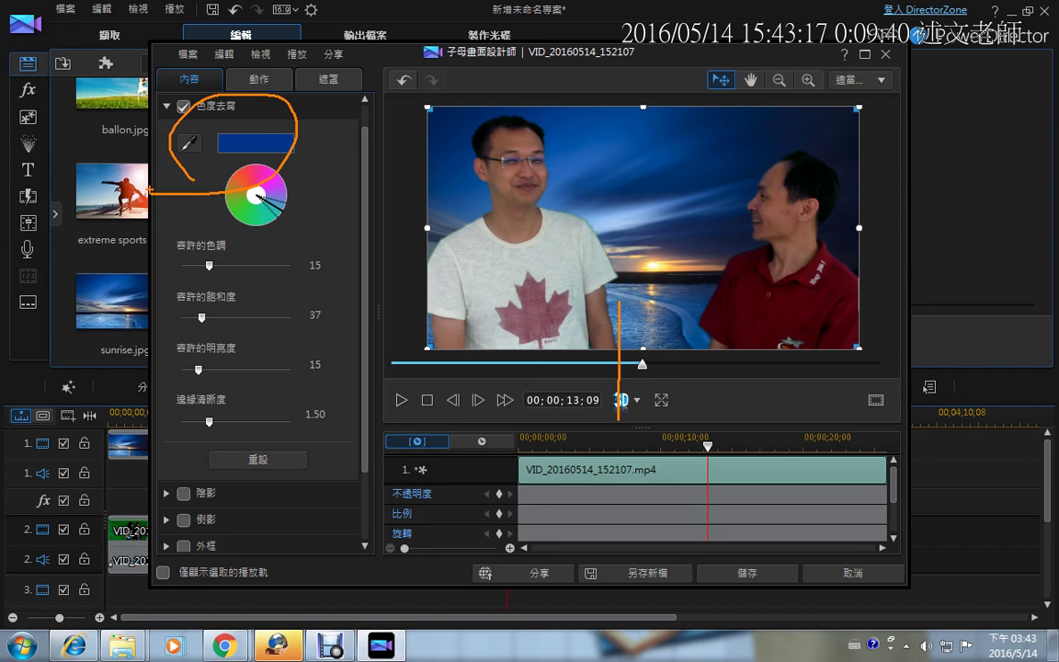
key(Escape)
click(748, 573)
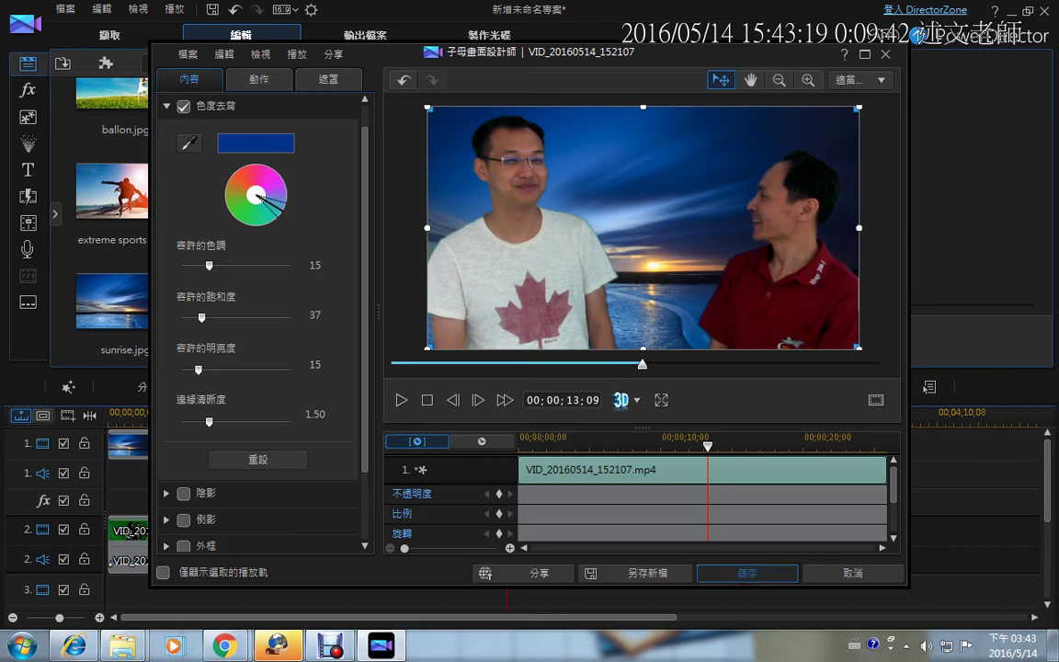
click(747, 573)
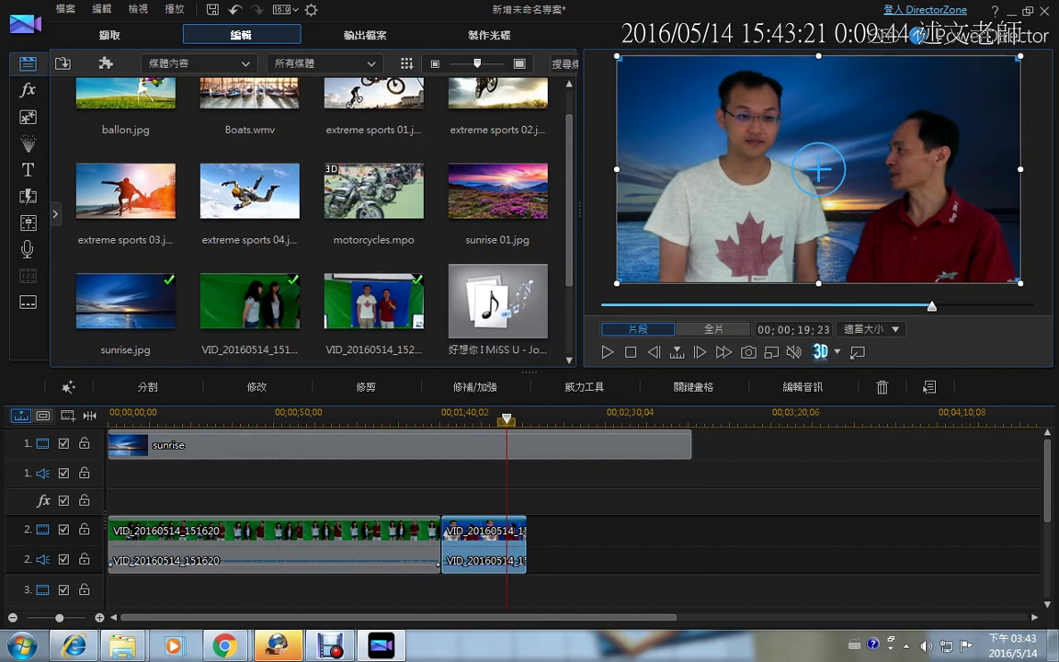
Step: Place another copy of VID_20160514_152107 directly after the trimmed clip on track 2, accepting the frame-rate conflict
drag(506, 419, 478, 420)
click(474, 543)
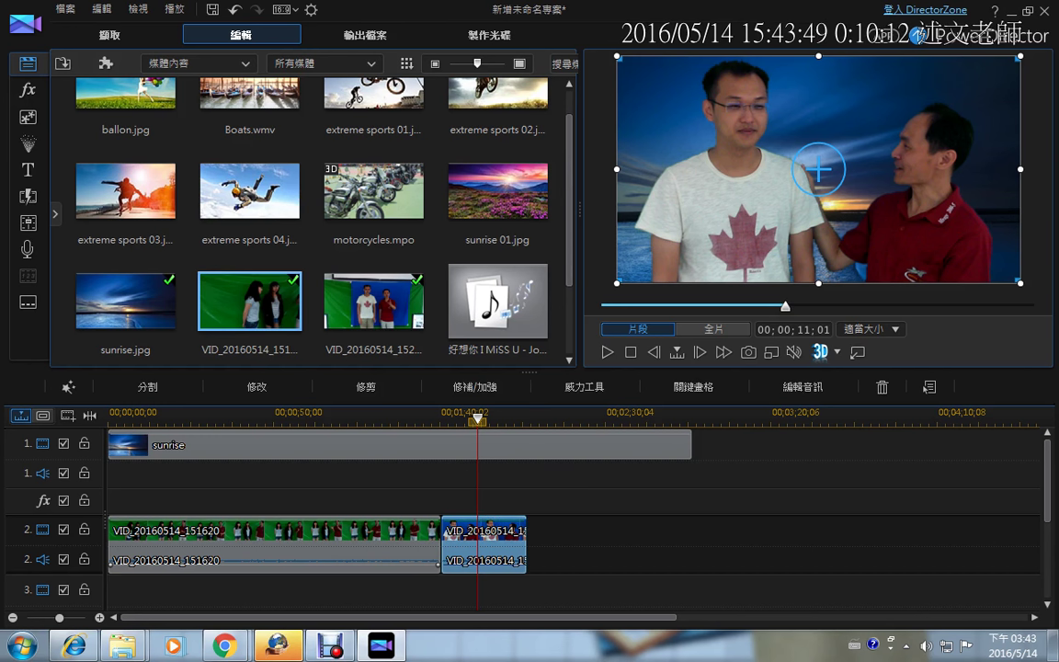
drag(373, 301, 532, 538)
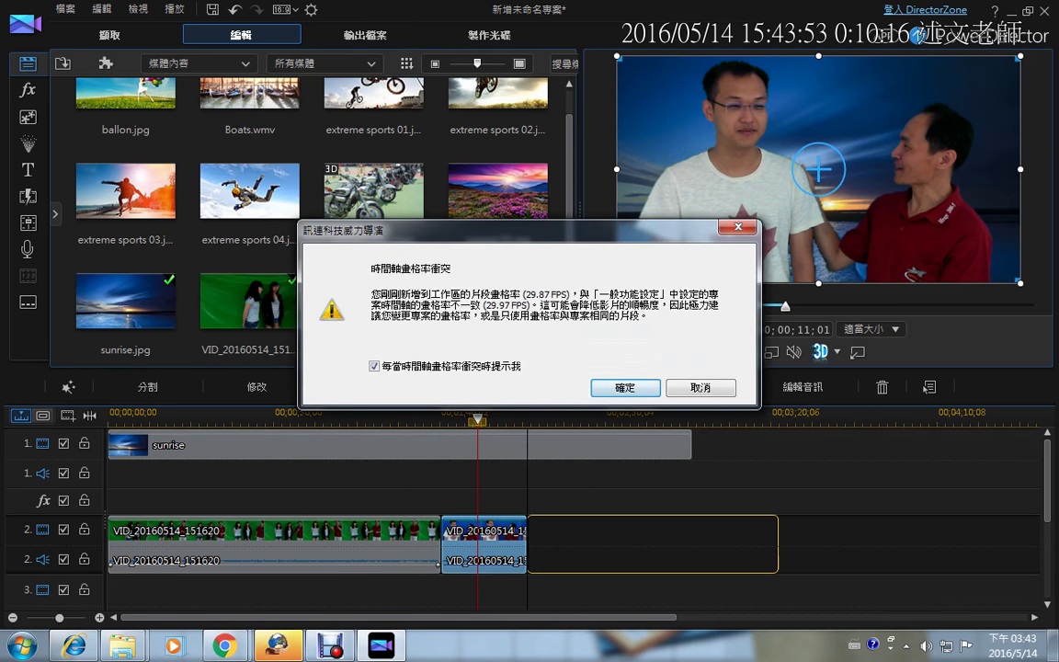
key(Return)
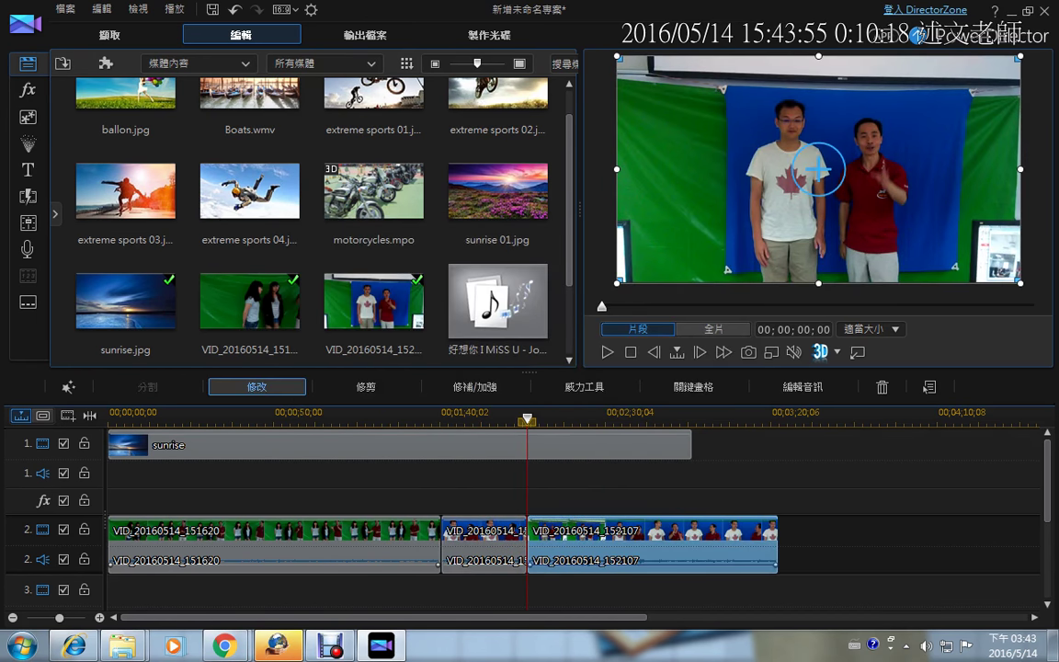
Step: Apply the circle mask to the newly added VID_20160514_152107 clip in the PiP Designer
click(257, 386)
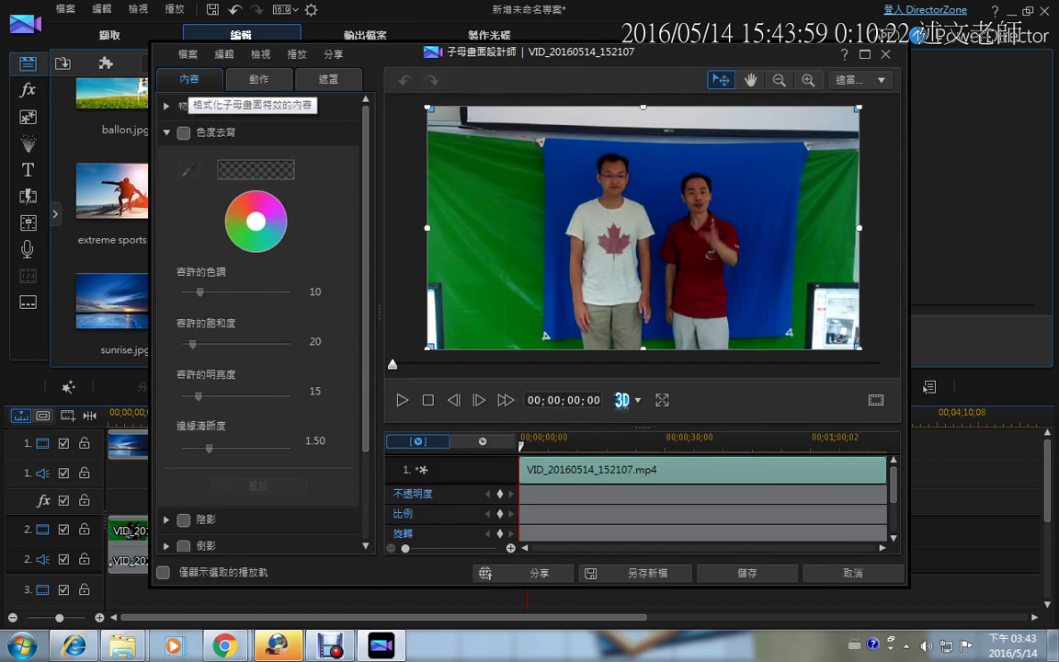
click(321, 79)
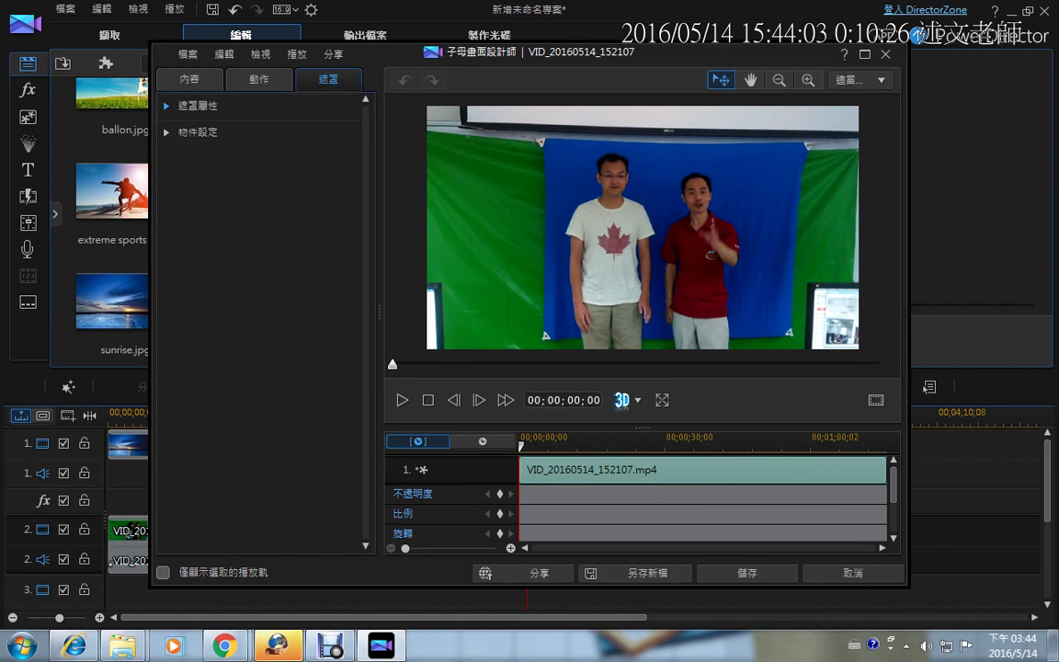
click(167, 106)
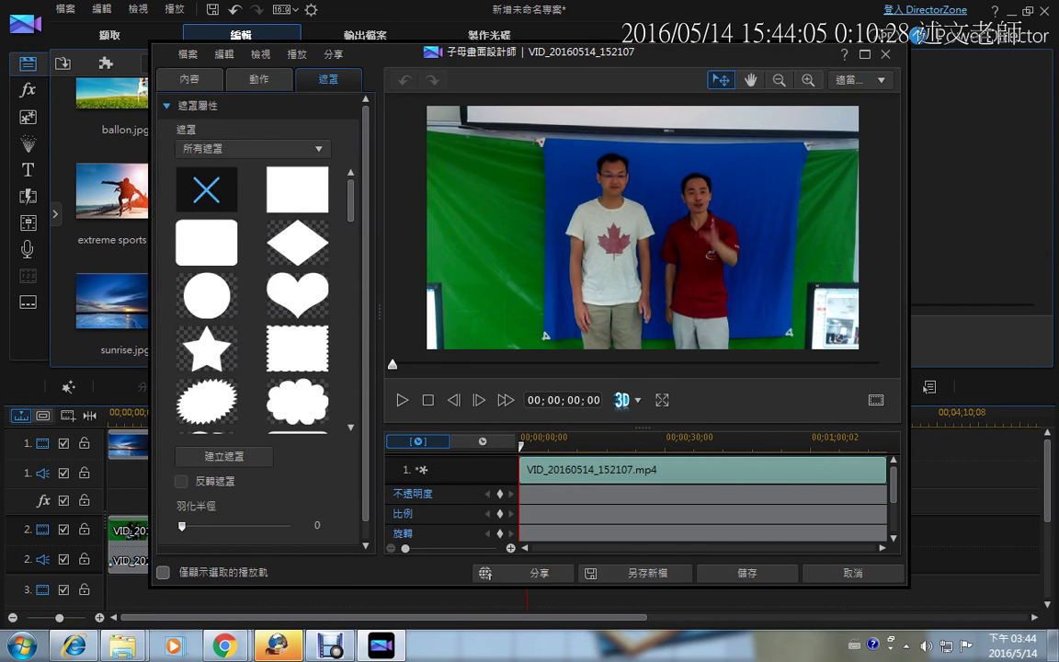
click(206, 297)
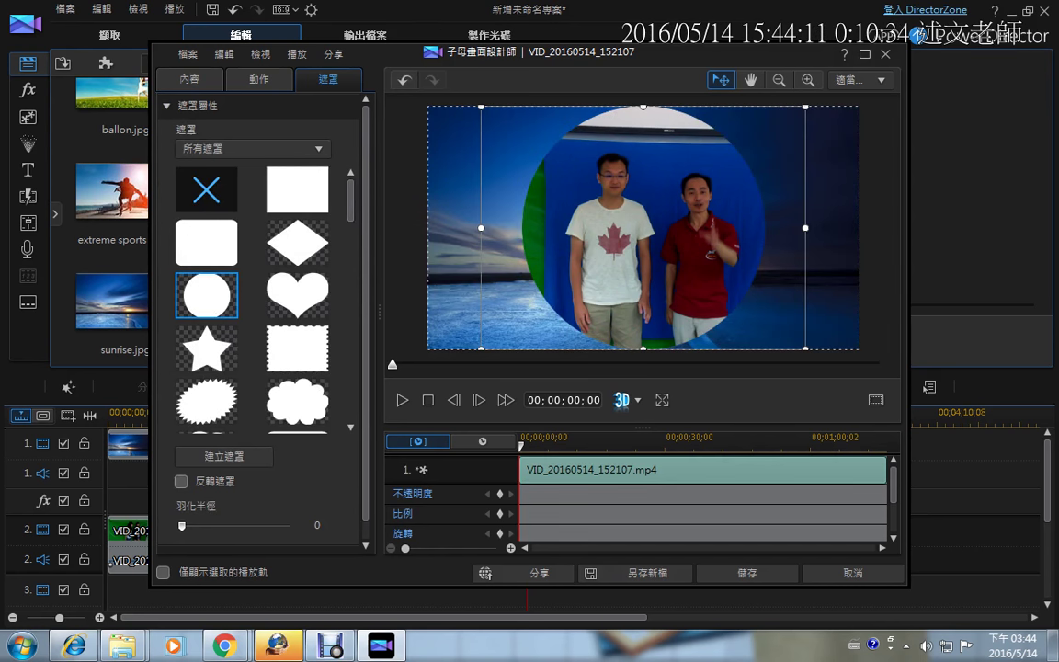
Step: Shrink and reposition the circle mask around the two men's upper bodies, and set its feather radius to 4
drag(481, 107, 526, 140)
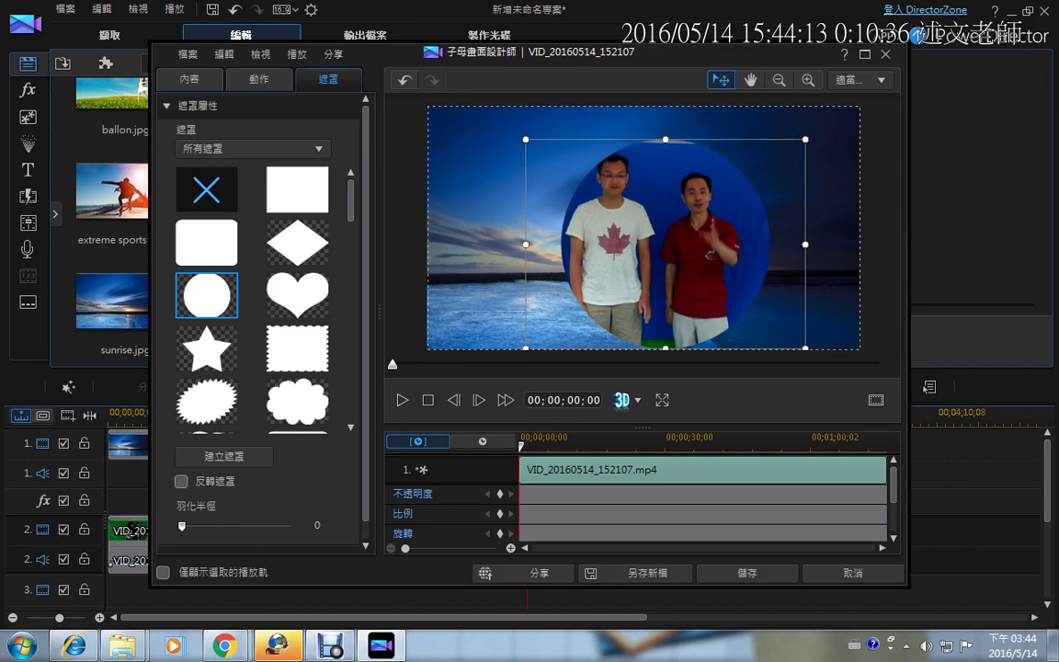
drag(806, 350, 731, 294)
drag(628, 140, 628, 142)
drag(629, 218, 641, 216)
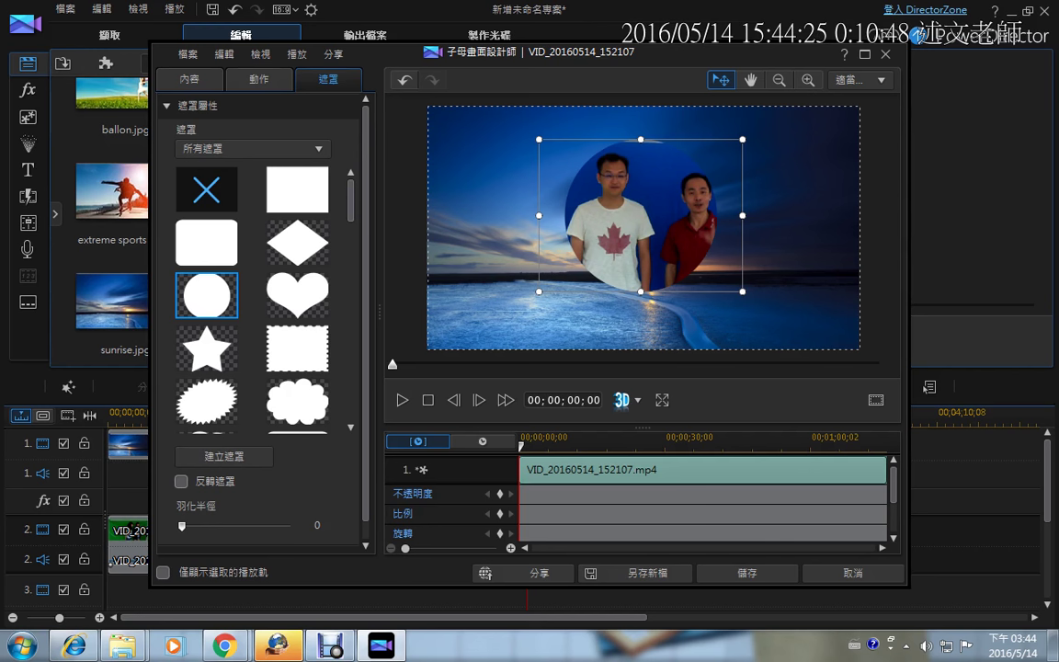
scroll(257, 313, down, 1)
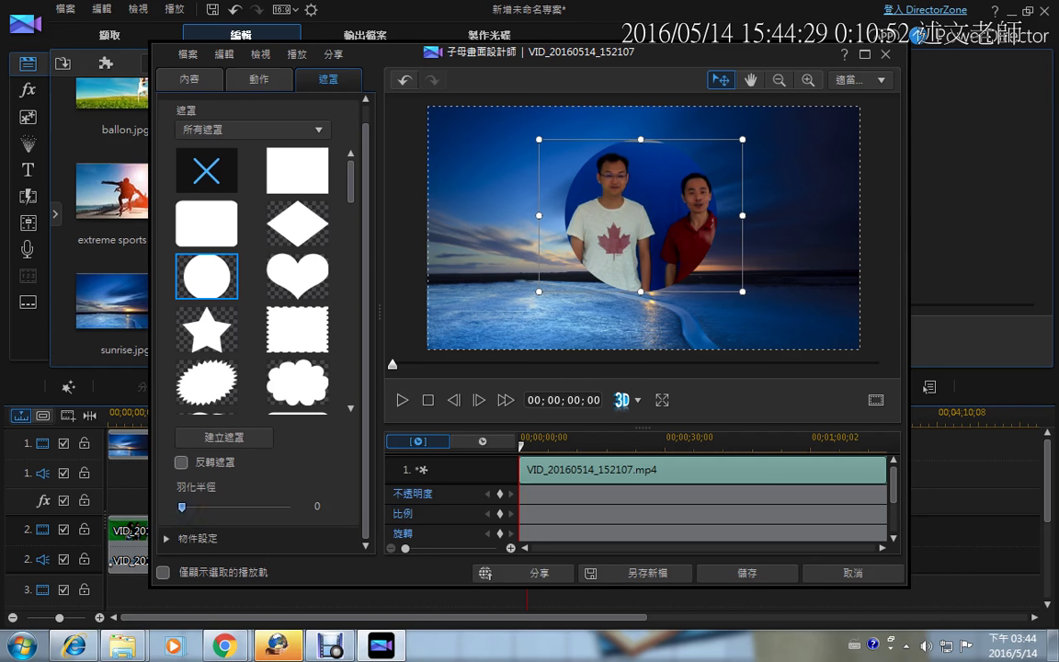
drag(182, 507, 225, 507)
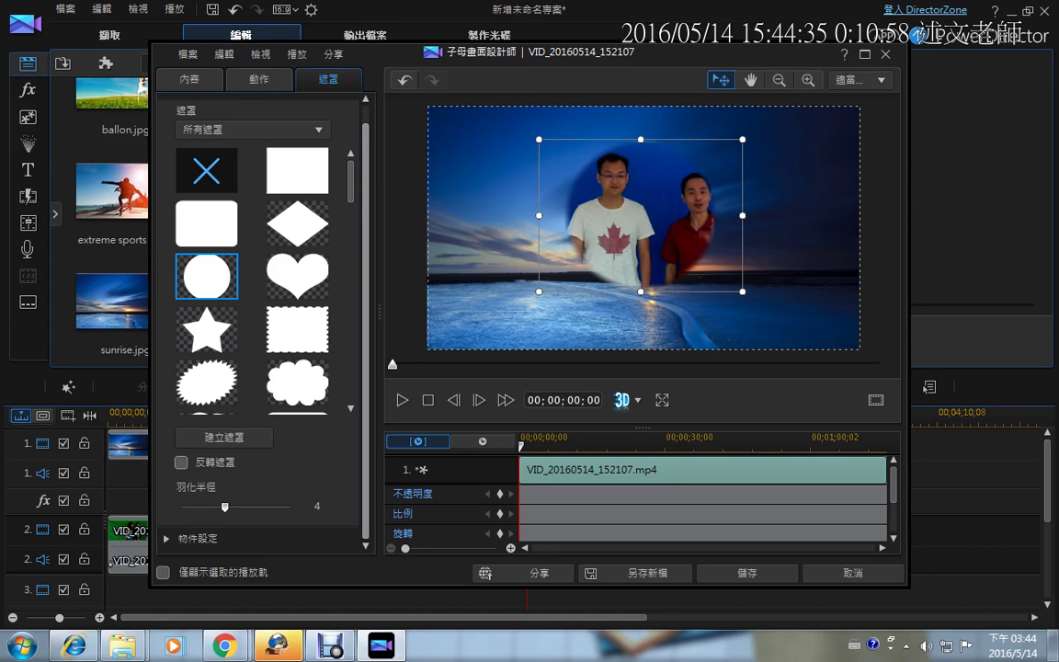
Step: Look through the remaining mask shapes down to the end of the mask library
scroll(253, 276, down, 4)
scroll(253, 276, down, 10)
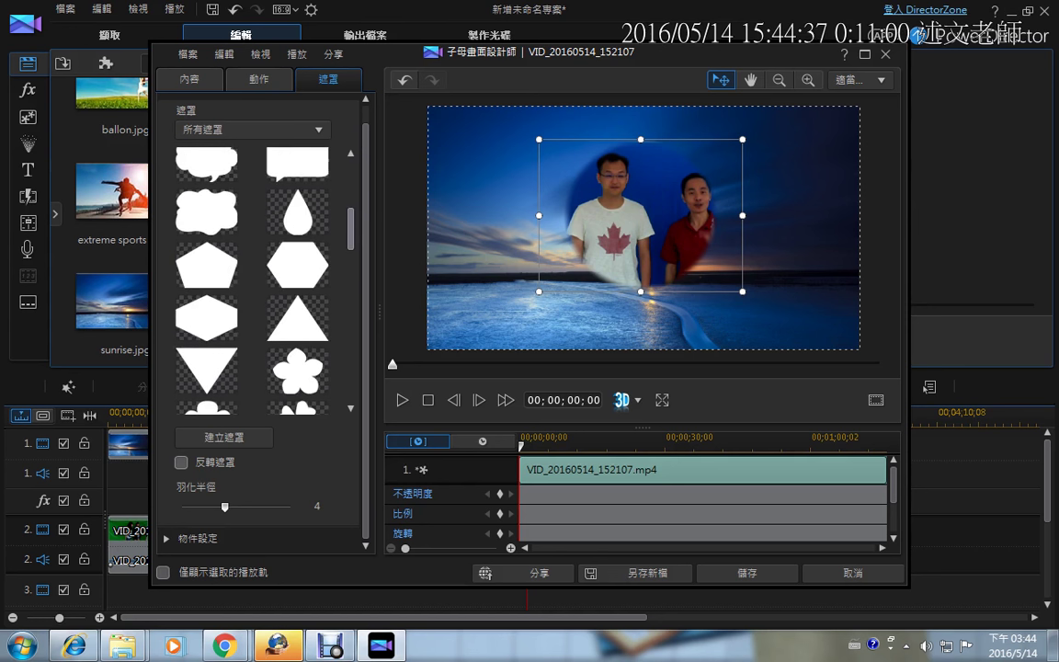
scroll(253, 276, down, 6)
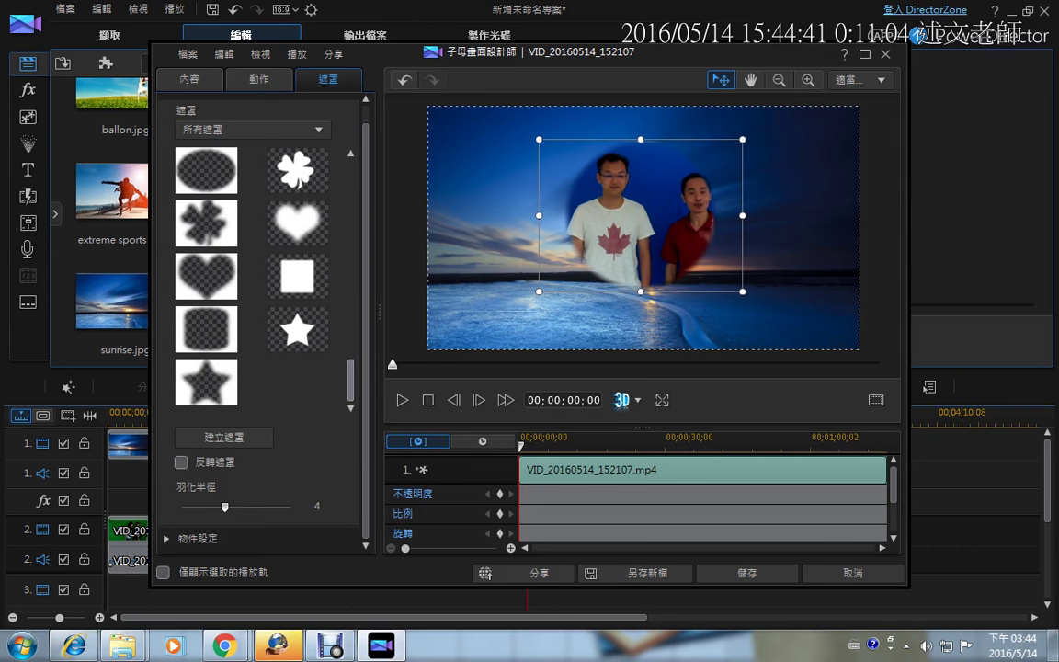
Step: Try the inverted feathered rounded-rectangle and star masks and the feathered heart mask on the clip
click(206, 329)
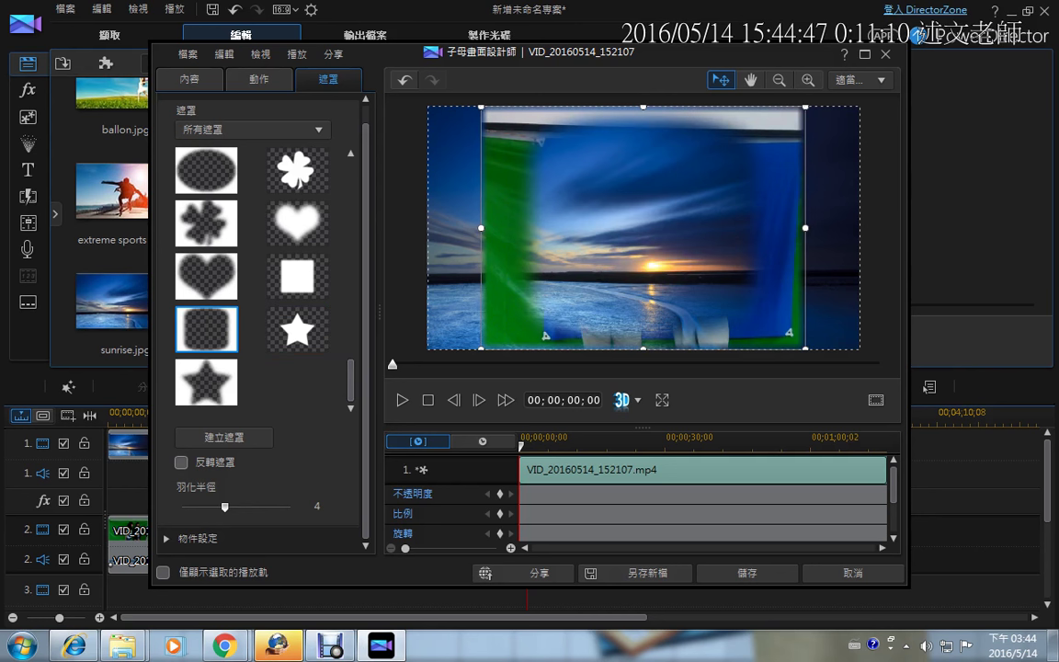
click(206, 381)
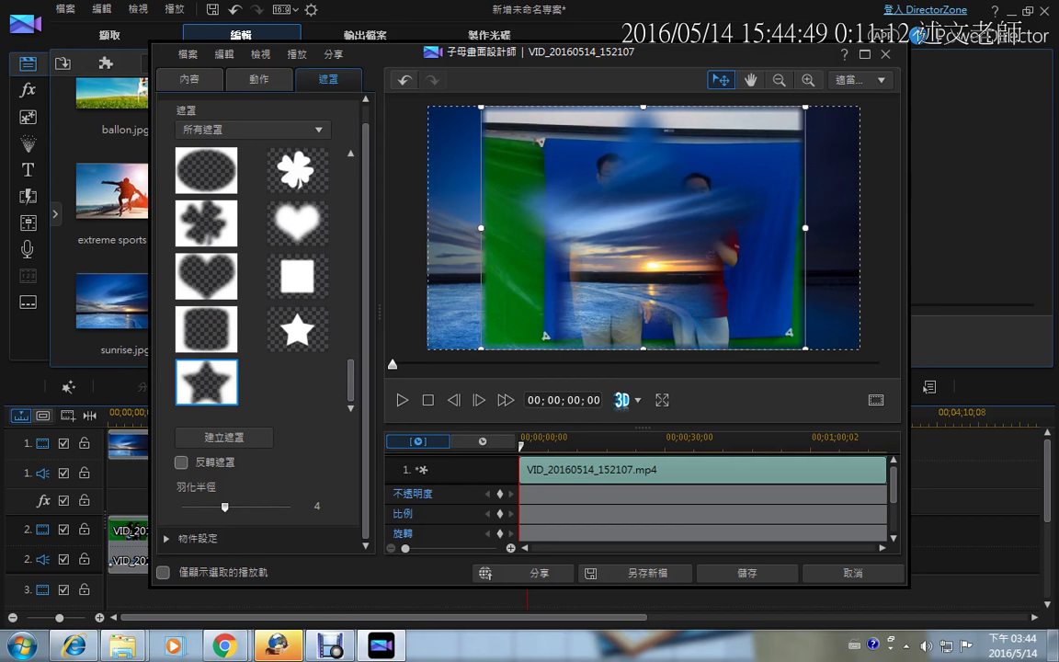
click(298, 224)
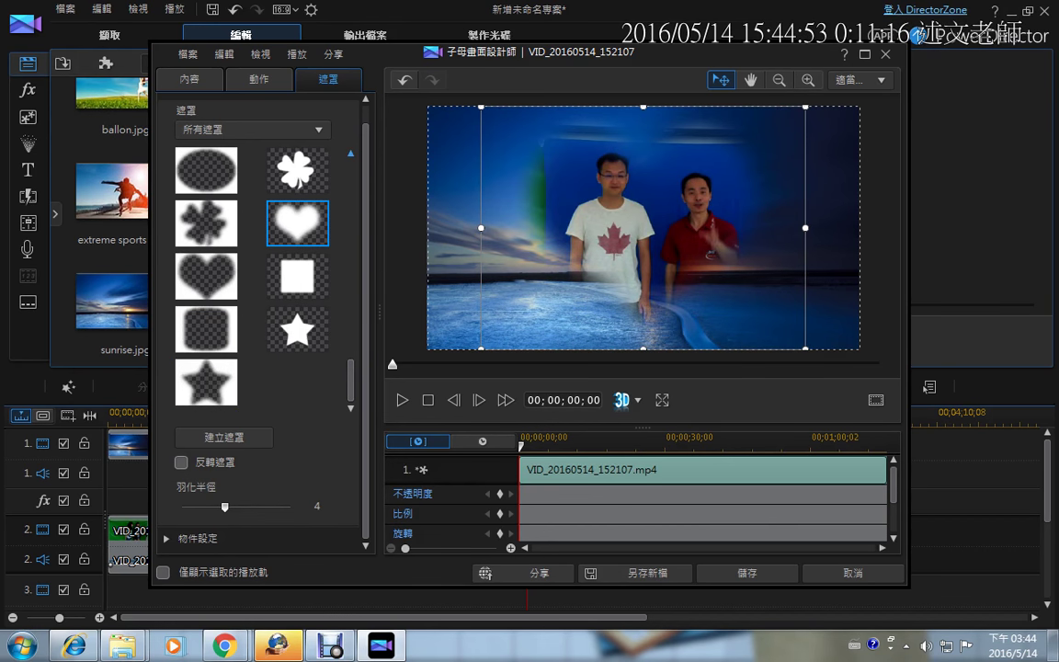
scroll(252, 276, up, 2)
click(297, 227)
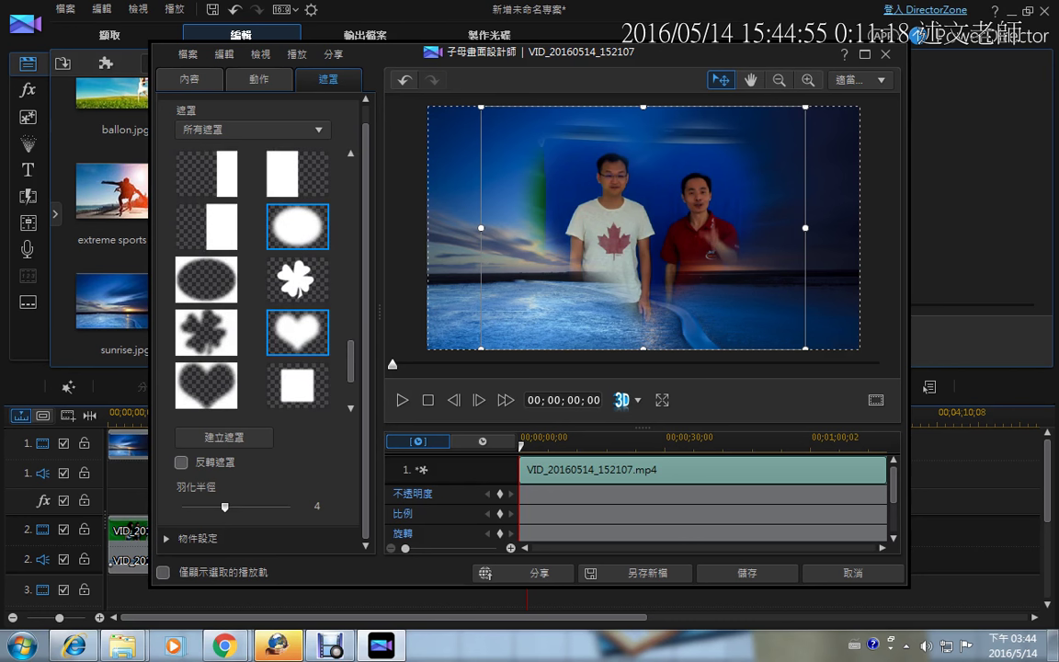
Step: Try the left-half rectangle mask on the clip, shifting it right so it covers the man in the white shirt
click(297, 174)
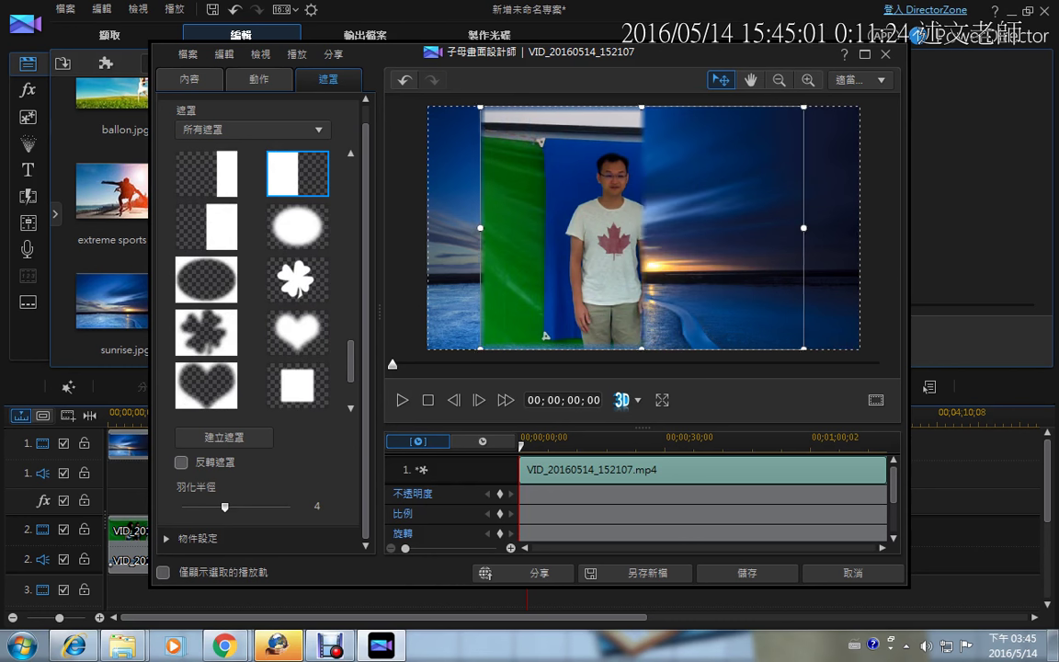
drag(641, 229, 687, 228)
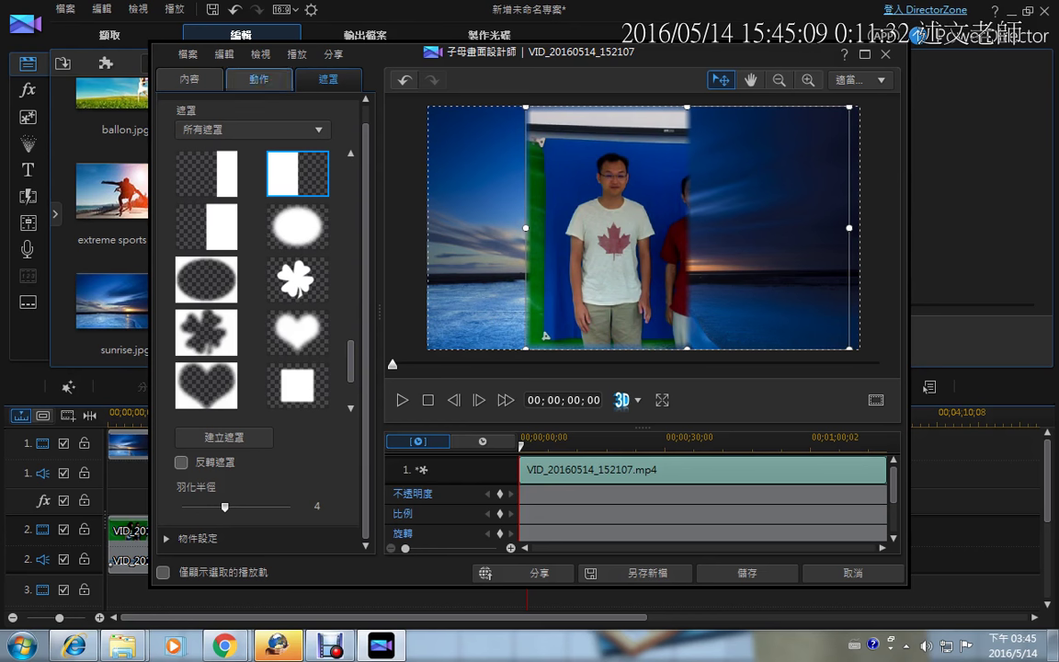
Step: Examine the clip's motion blur settings and return to the mask settings
click(259, 79)
click(166, 159)
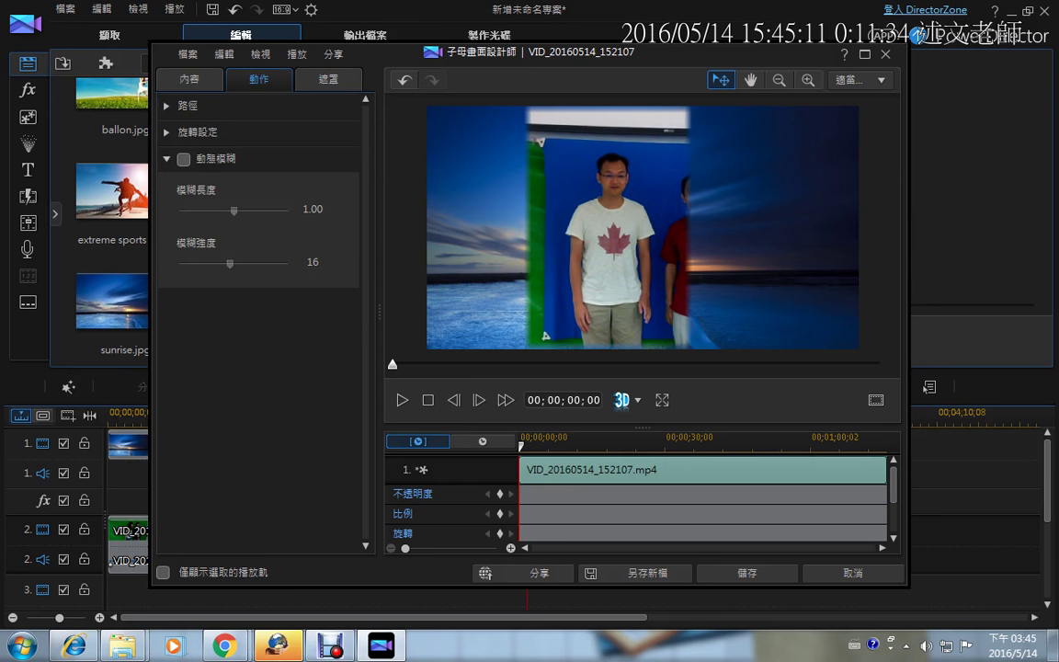
click(328, 79)
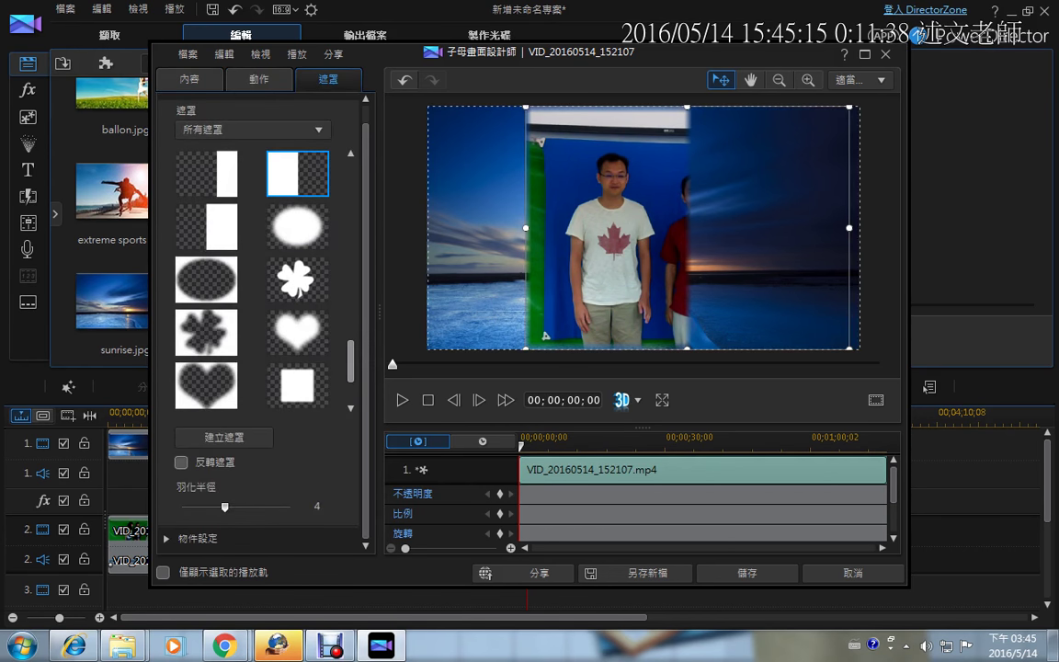
Step: Apply the oval speech-bubble mask, shrunk and positioned around the two men's upper bodies, and save the PiP design
scroll(252, 276, up, 3)
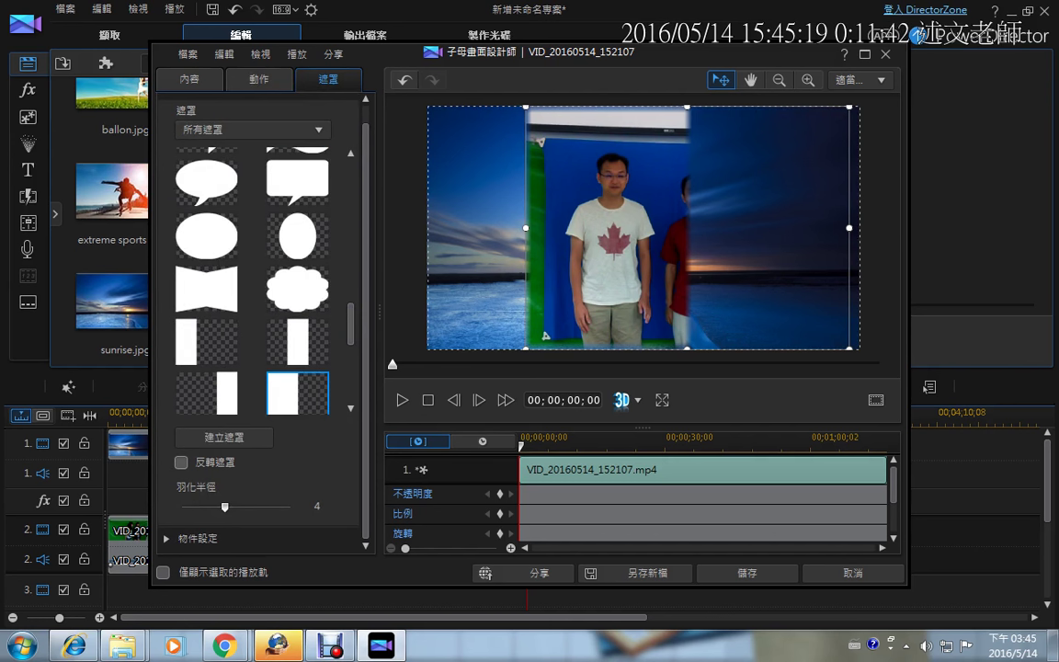
click(206, 182)
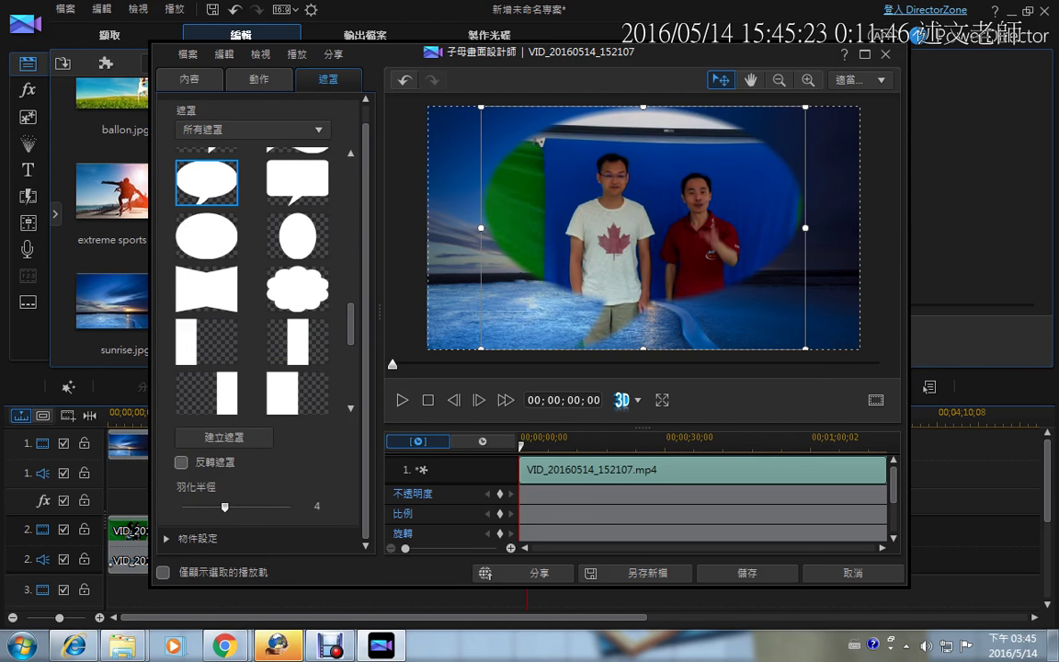
drag(481, 106, 553, 160)
mouse_move(679, 256)
mouse_down()
mouse_move(672, 221)
mouse_move(668, 236)
mouse_up()
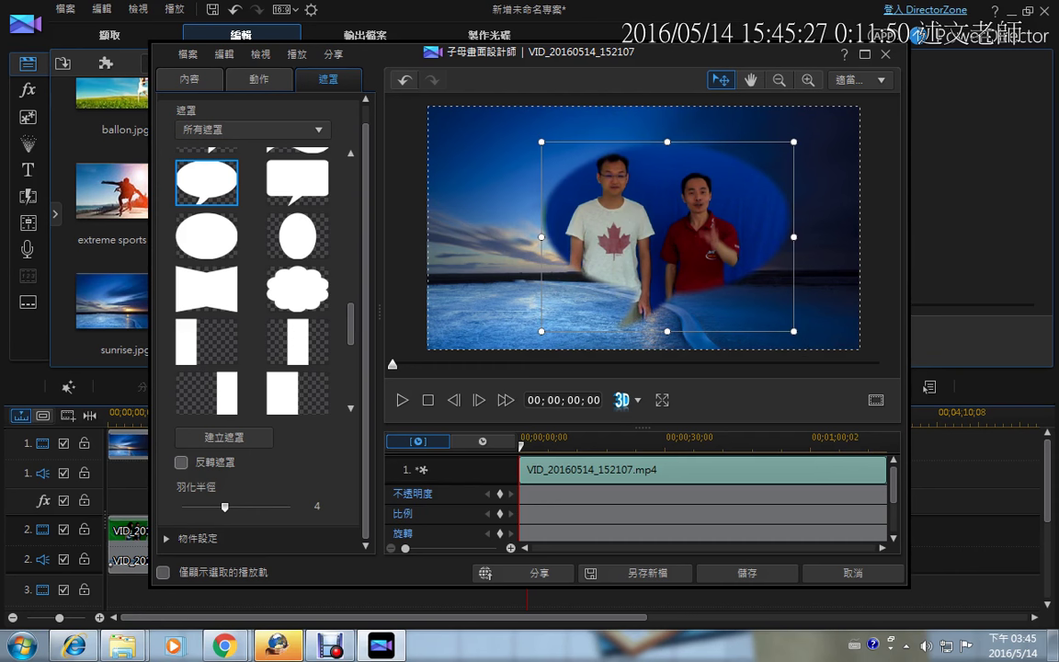
drag(794, 331, 770, 313)
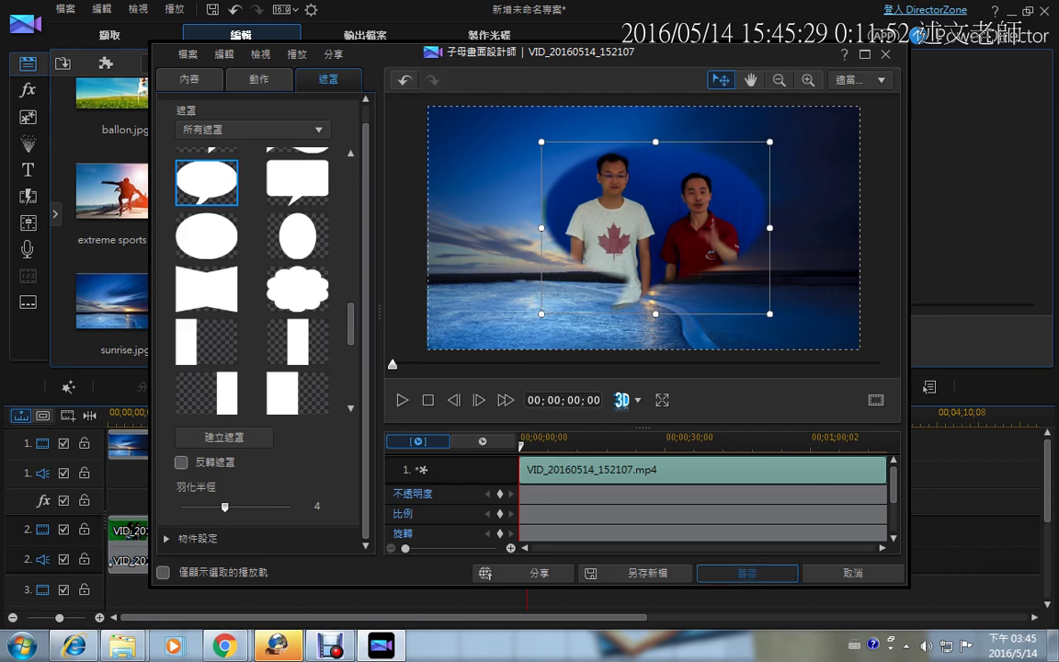
click(748, 573)
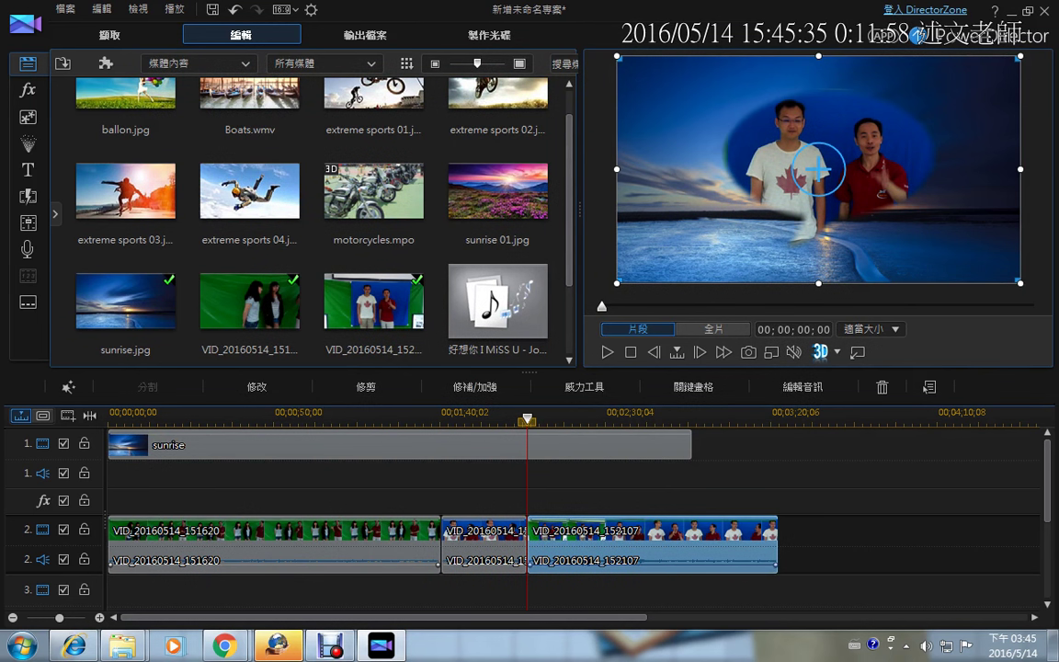
Step: Move the masked VID_20160514_152107 clip to the right side of the sunrise background in the preview
drag(819, 170, 941, 166)
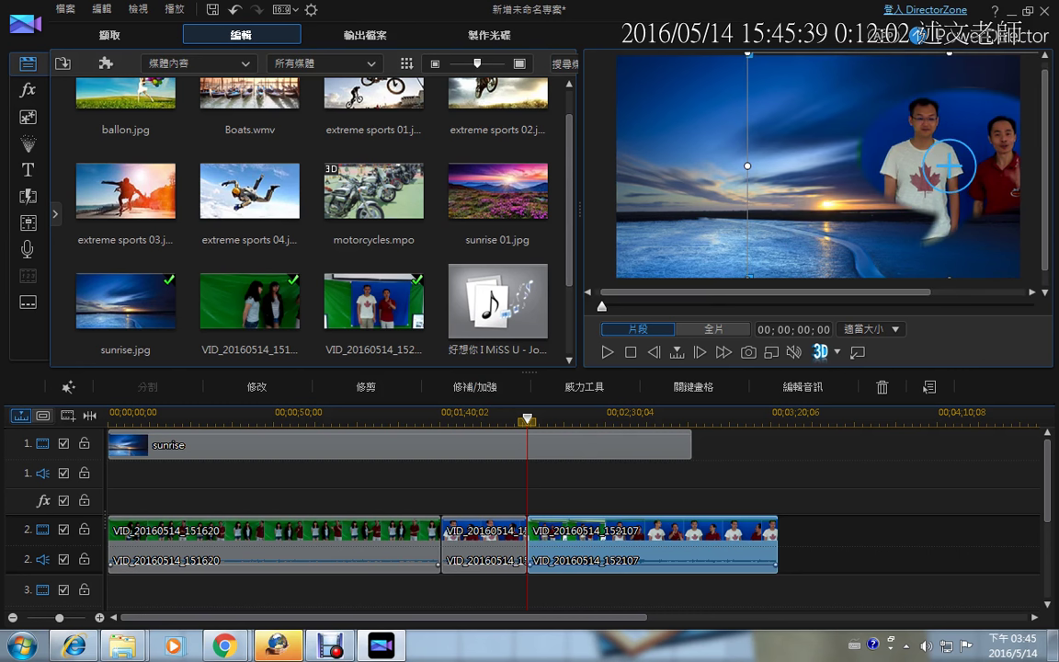